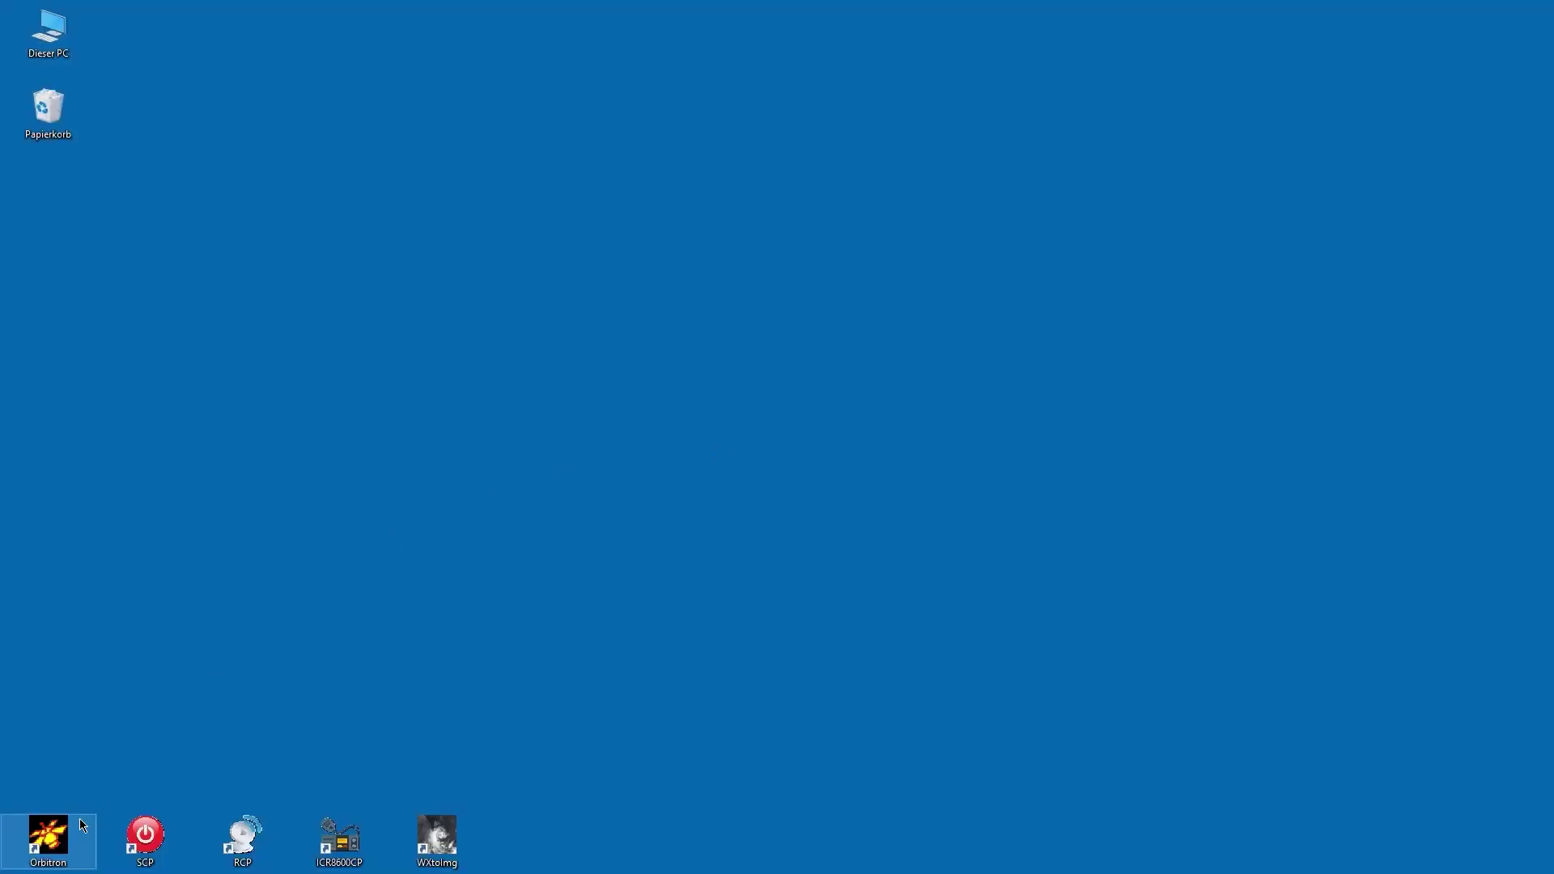
- Launch Orbitron and calculate the upcoming passes of the tracked NOAA satellites
{"action": "double_click", "coordinate": [62, 838]}
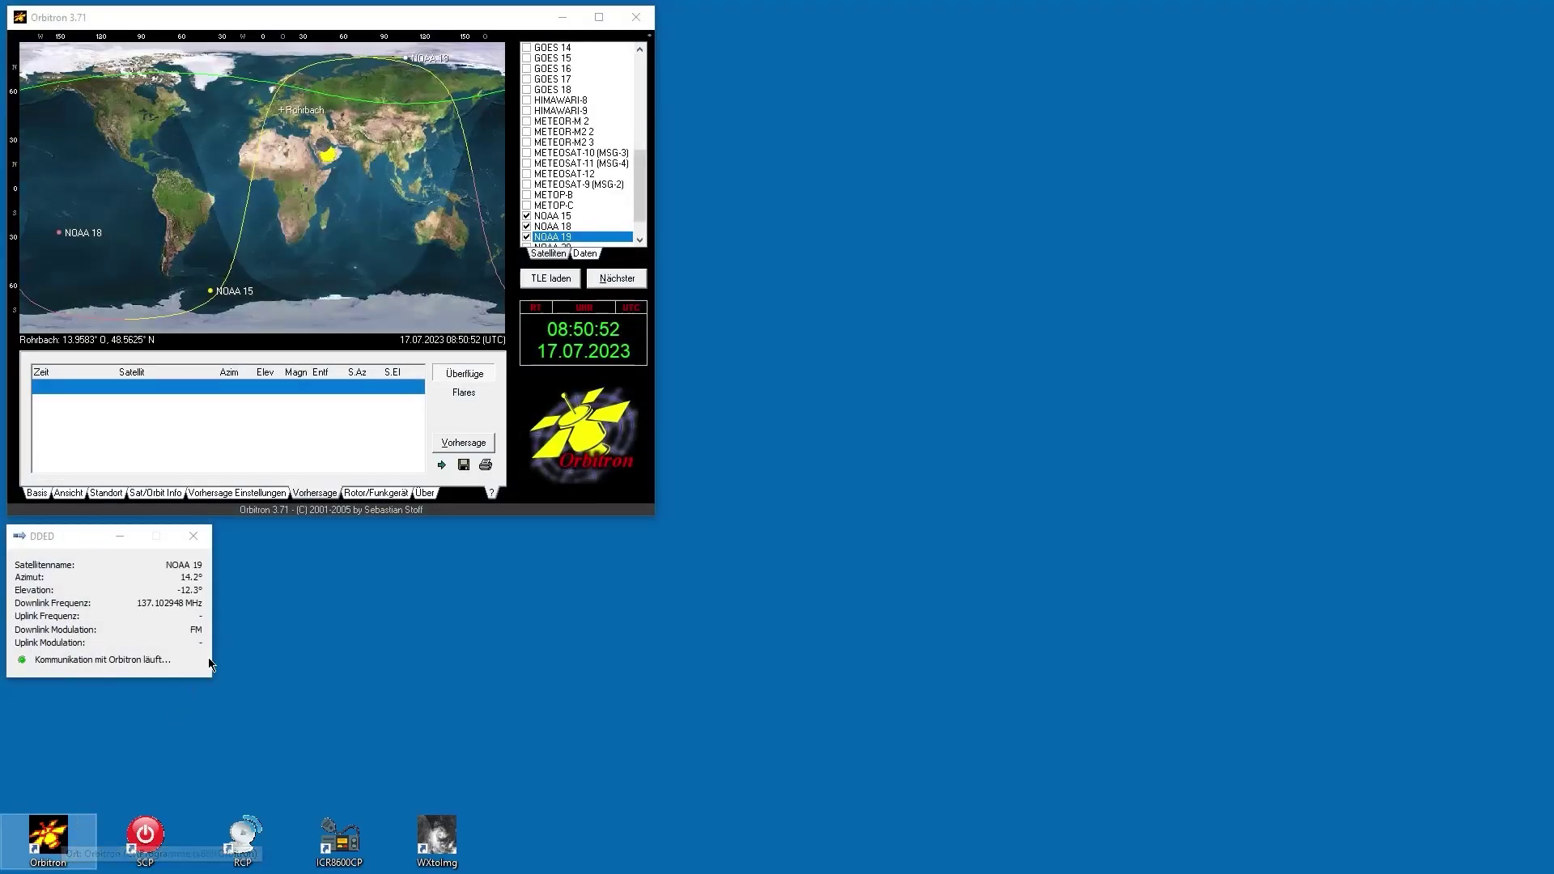
{"action": "left_click", "coordinate": [464, 444]}
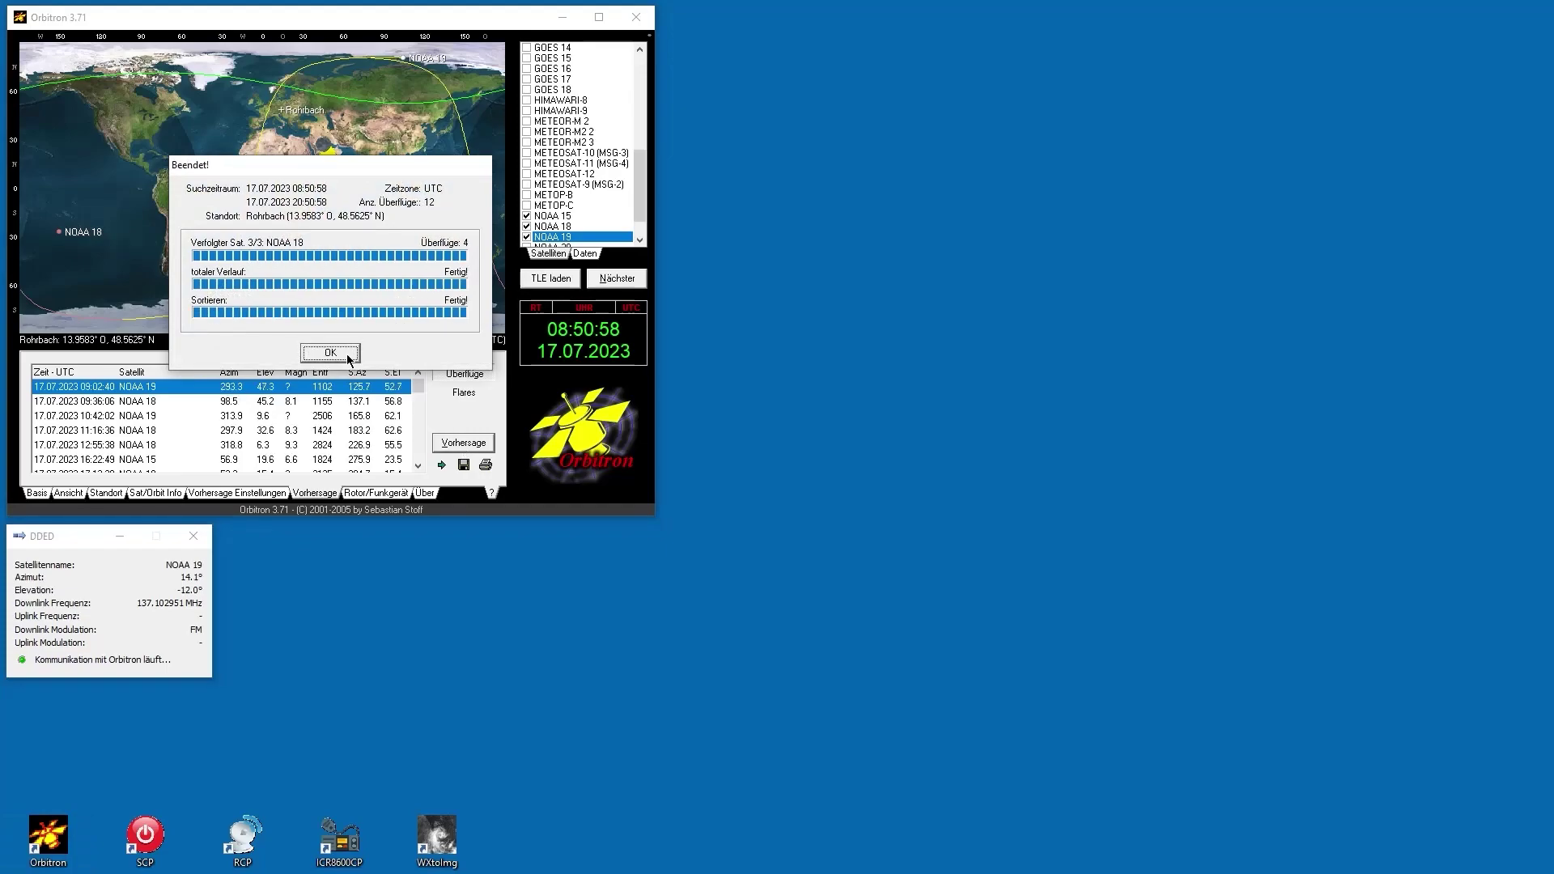
{"action": "left_click", "coordinate": [331, 353]}
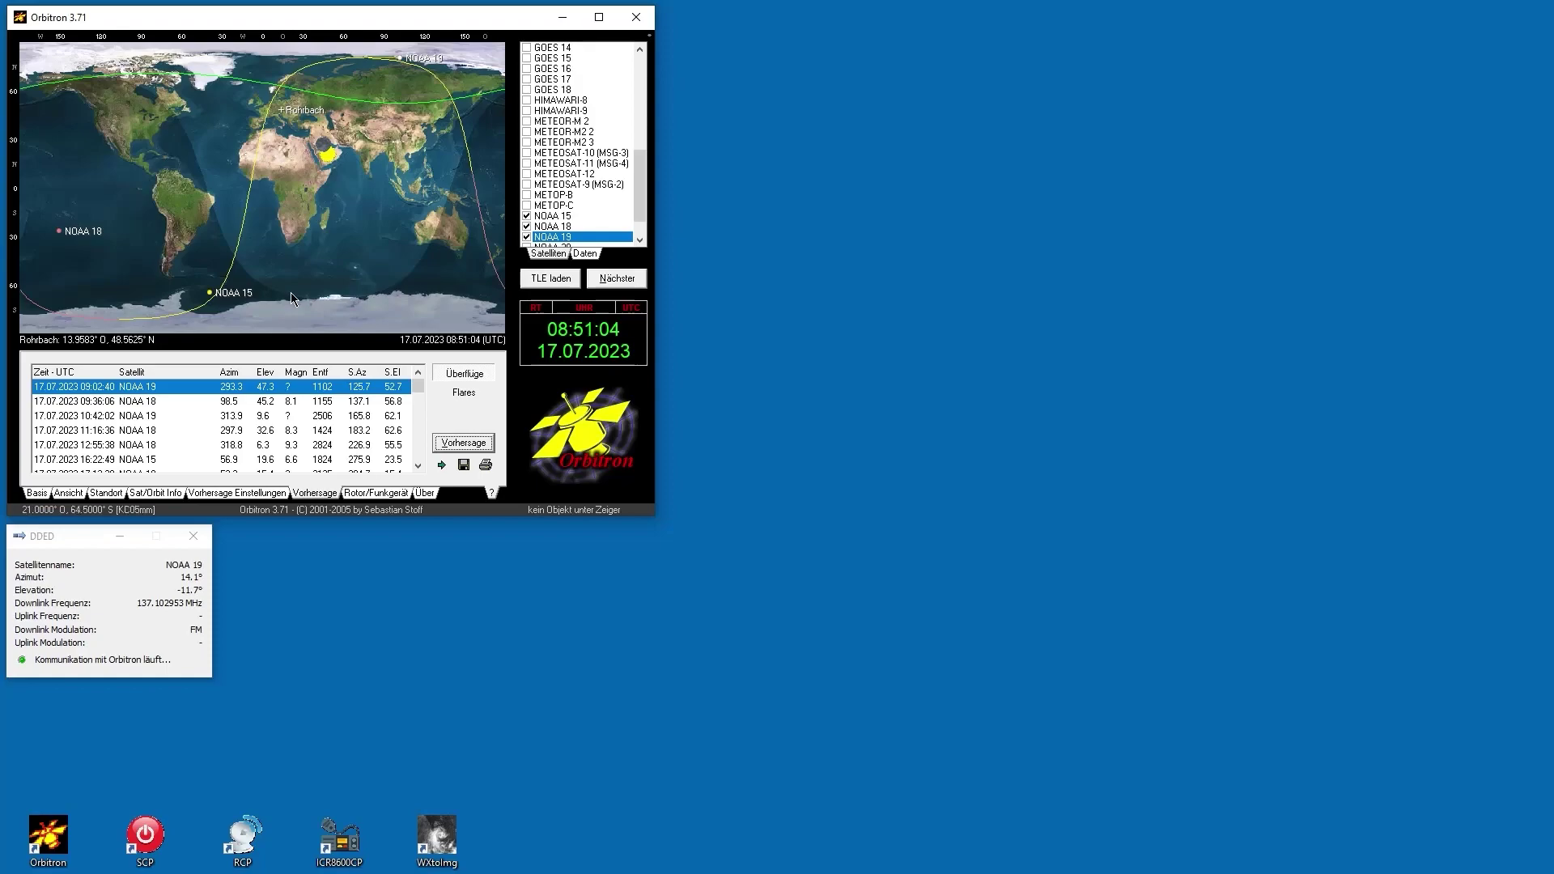
- Preview the 09:02:40 UTC NOAA 19 pass in the simulation, and return the map to real time
{"action": "double_click", "coordinate": [159, 388]}
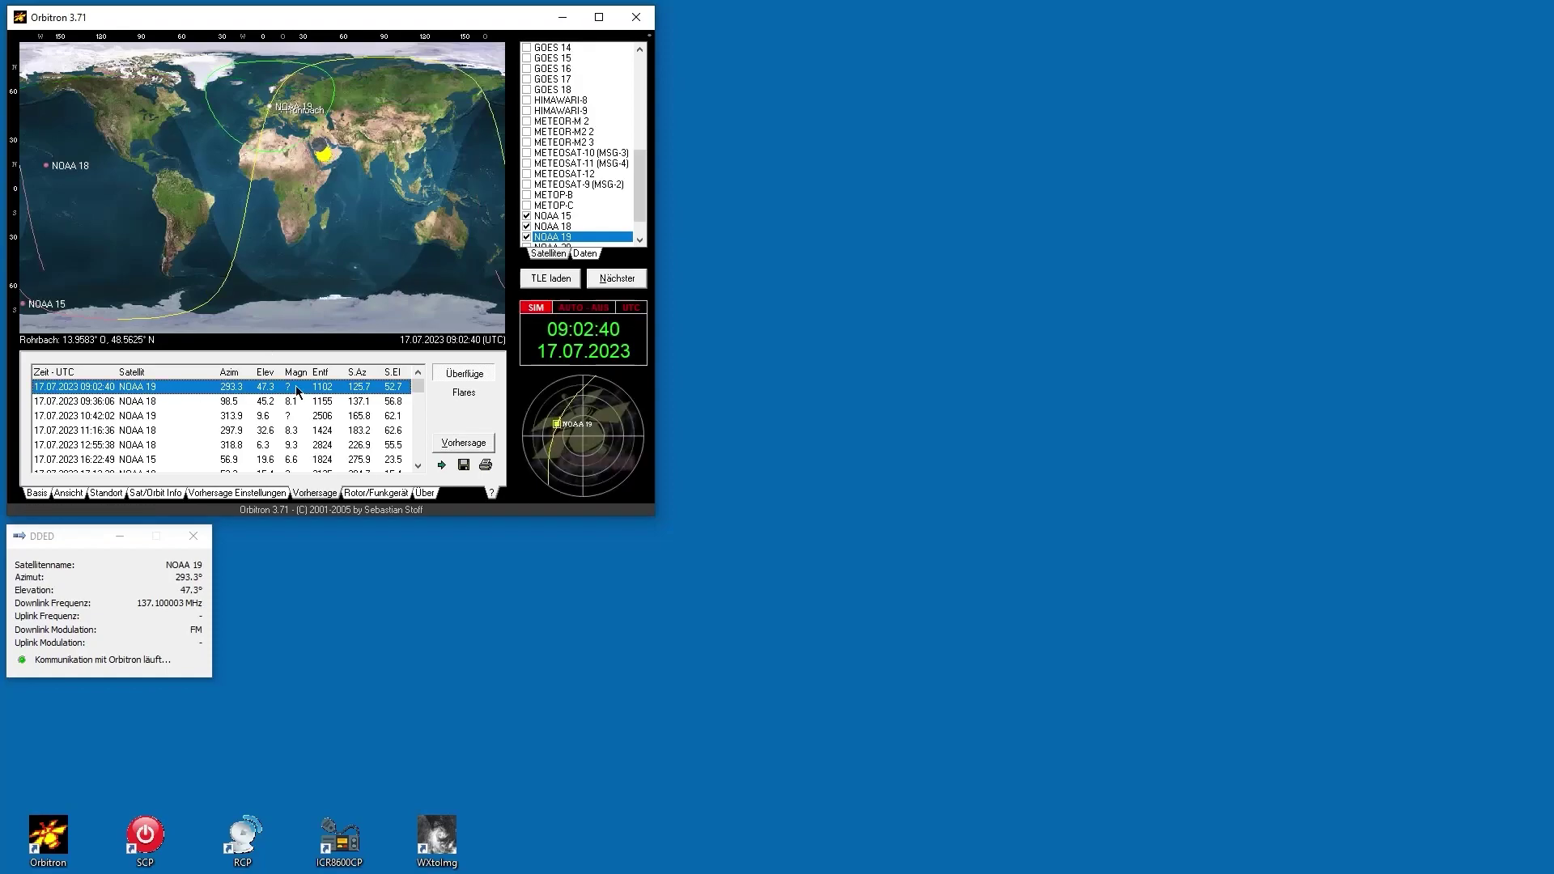
{"action": "left_click", "coordinate": [536, 308]}
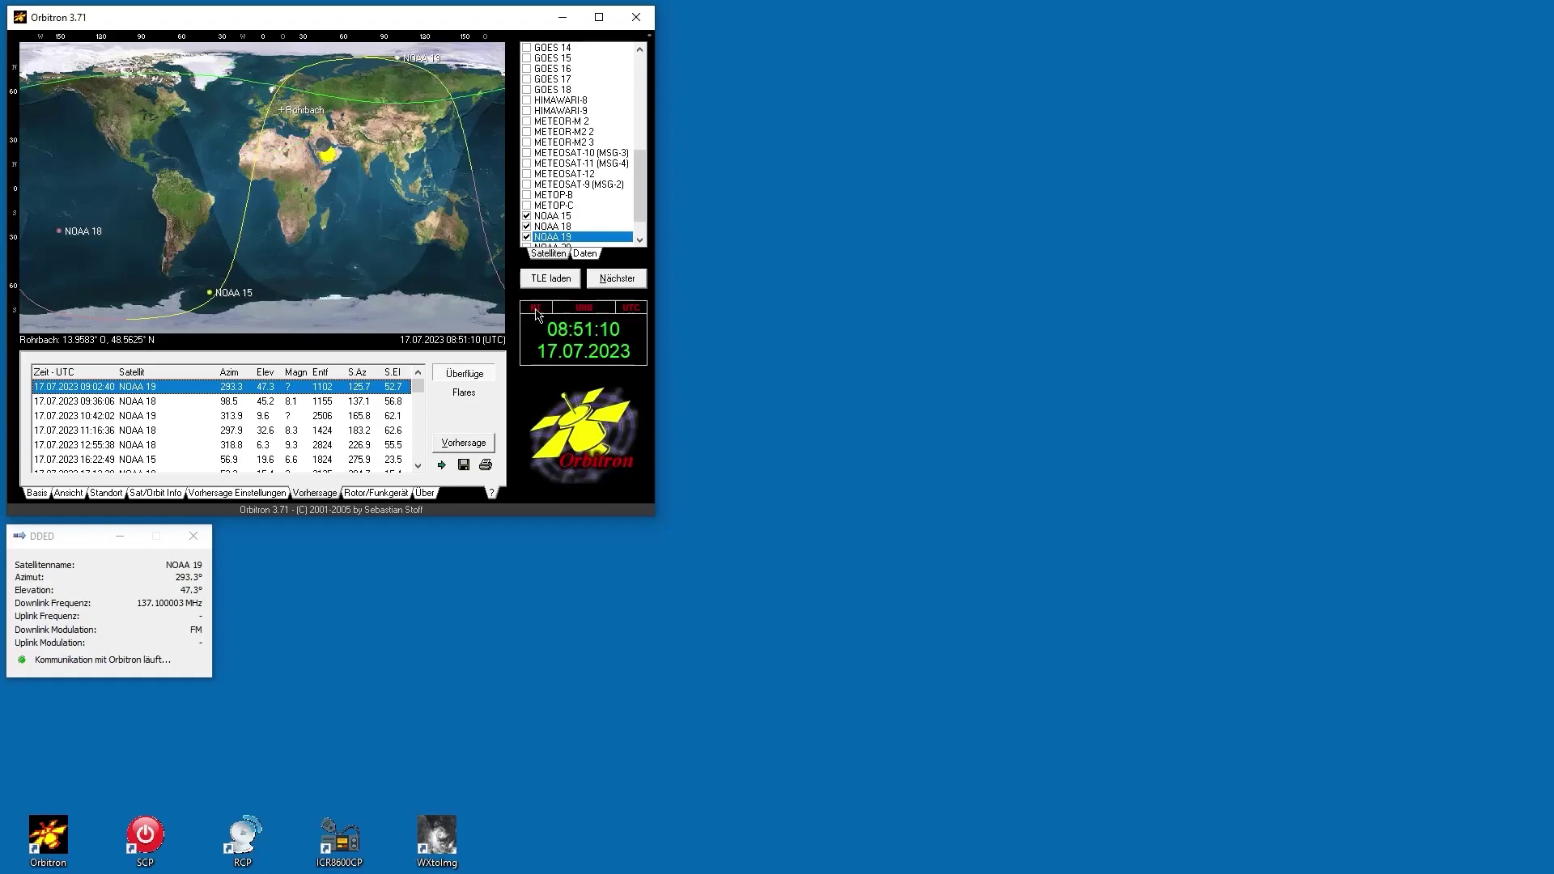
- Open SCP and apply a station setup with the rotor, the log-periodic receiving antenna and the preamplifier switched on
{"action": "left_click", "coordinate": [147, 845]}
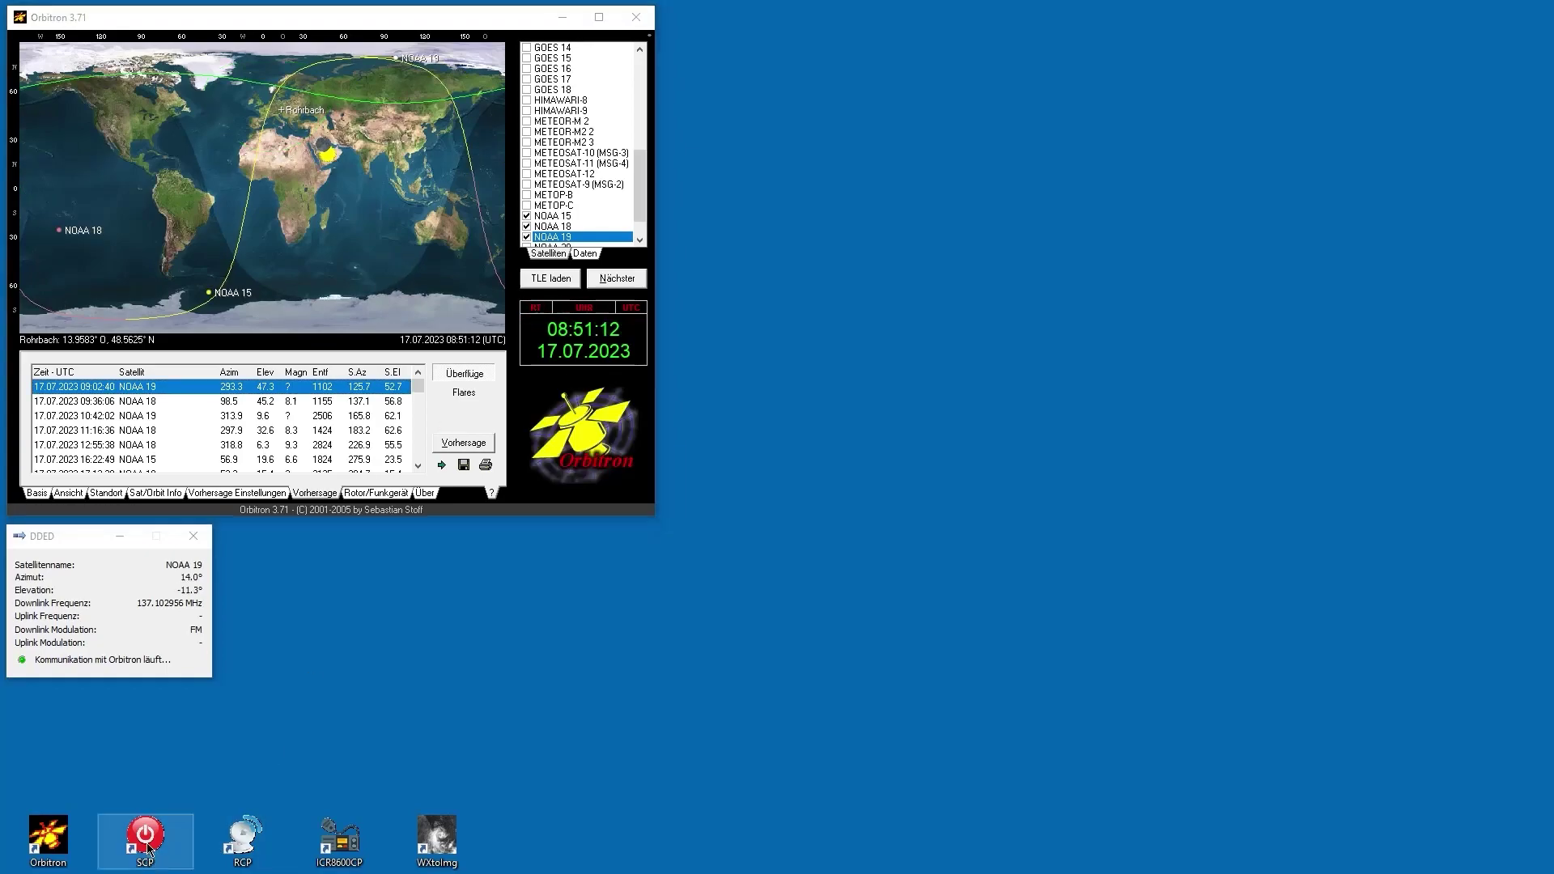
{"action": "double_click", "coordinate": [148, 846]}
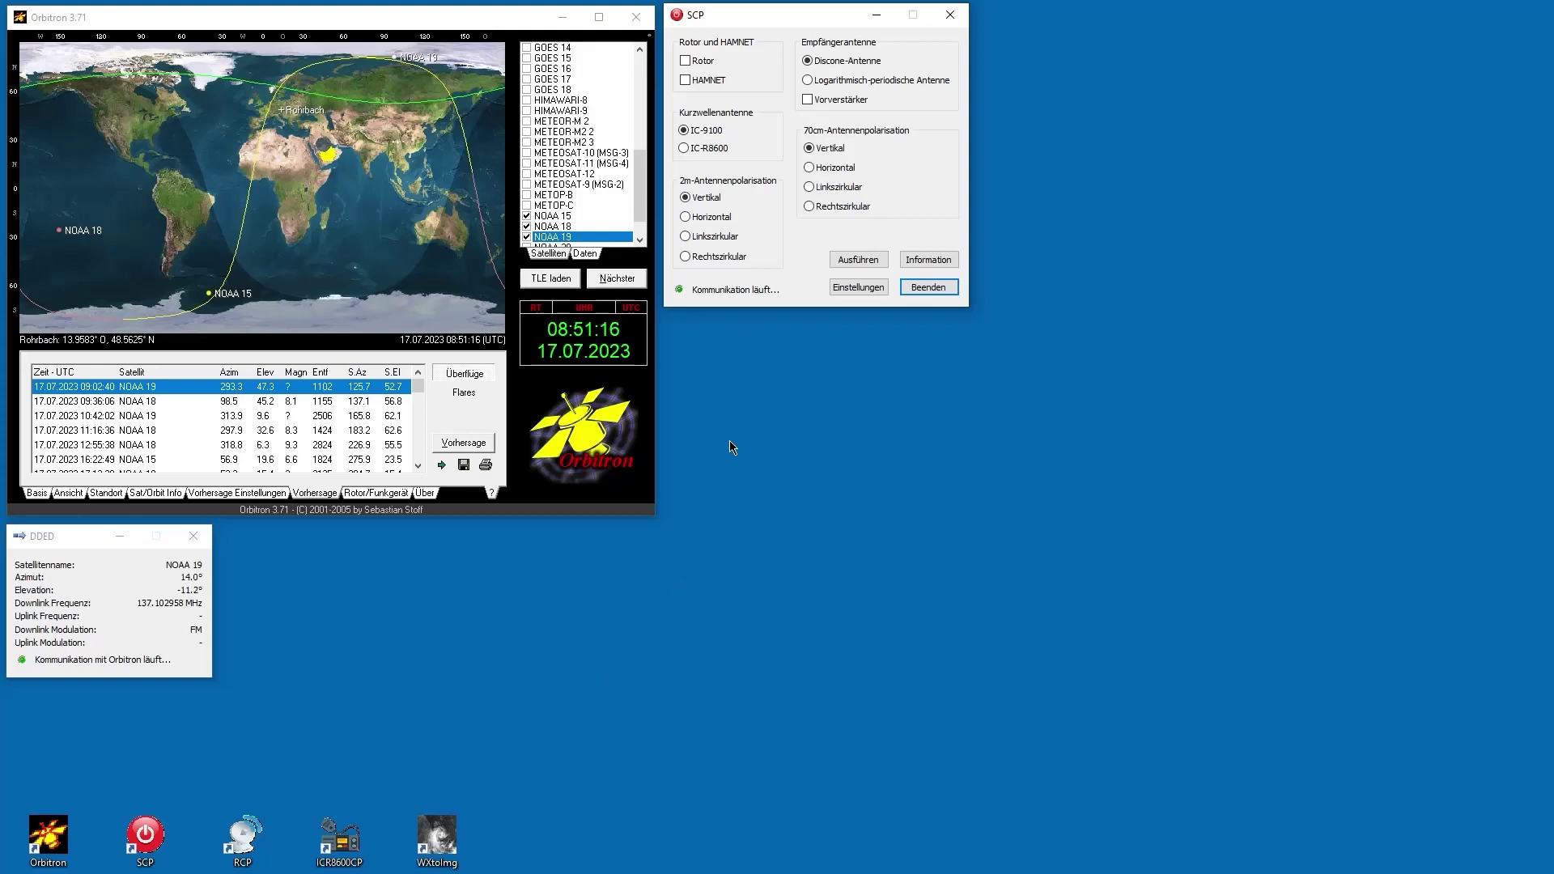
{"action": "left_click", "coordinate": [694, 63]}
{"action": "left_click", "coordinate": [856, 260]}
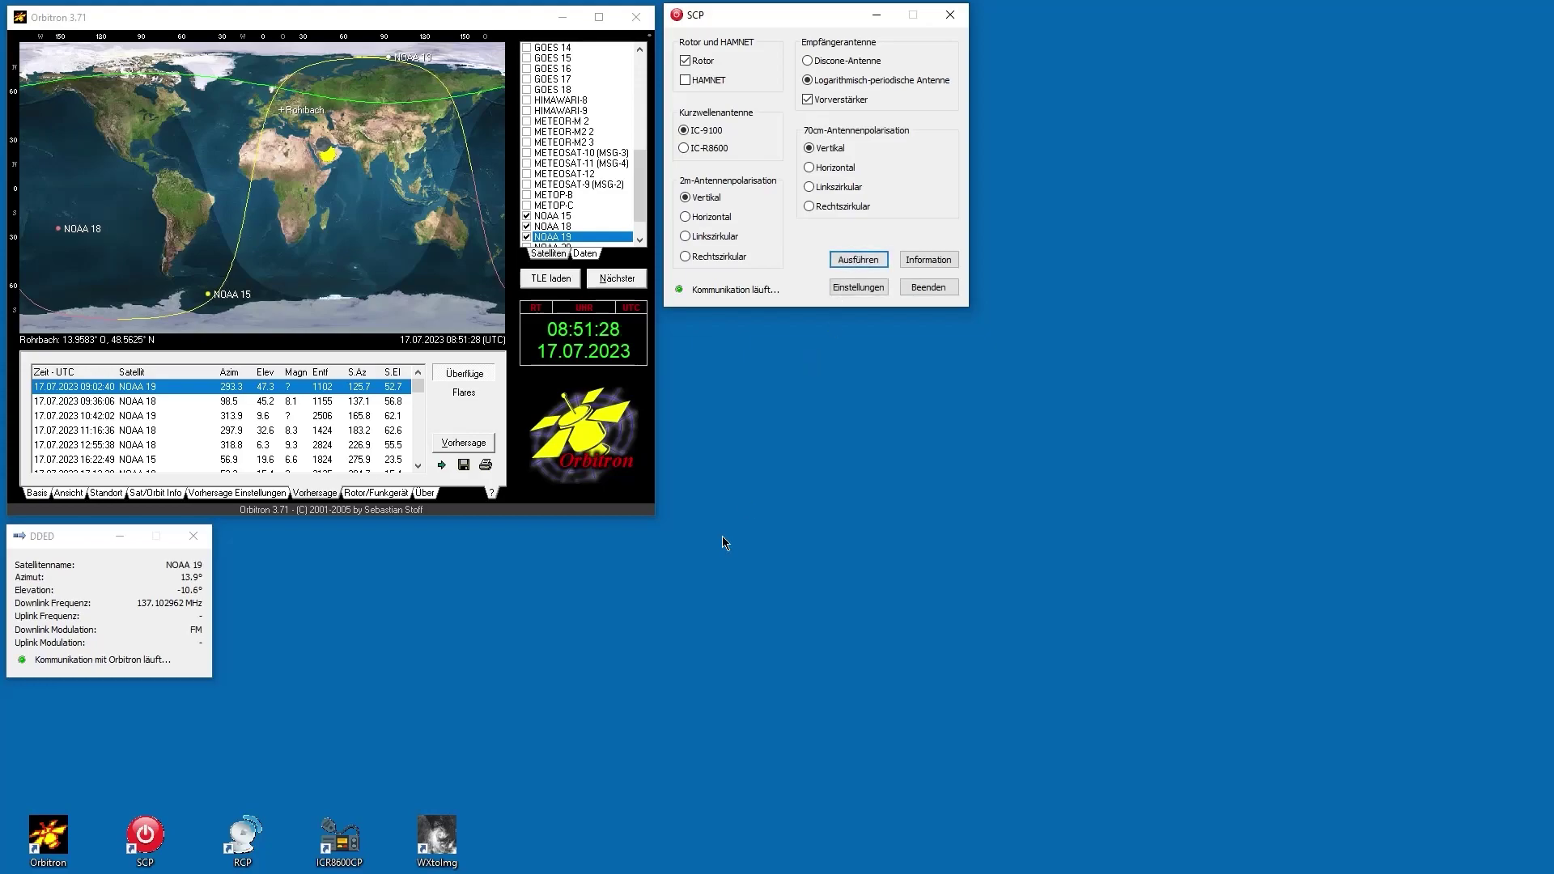
- Open RCP and start the antenna rotor following the satellite position supplied by DDED
{"action": "left_click", "coordinate": [251, 848]}
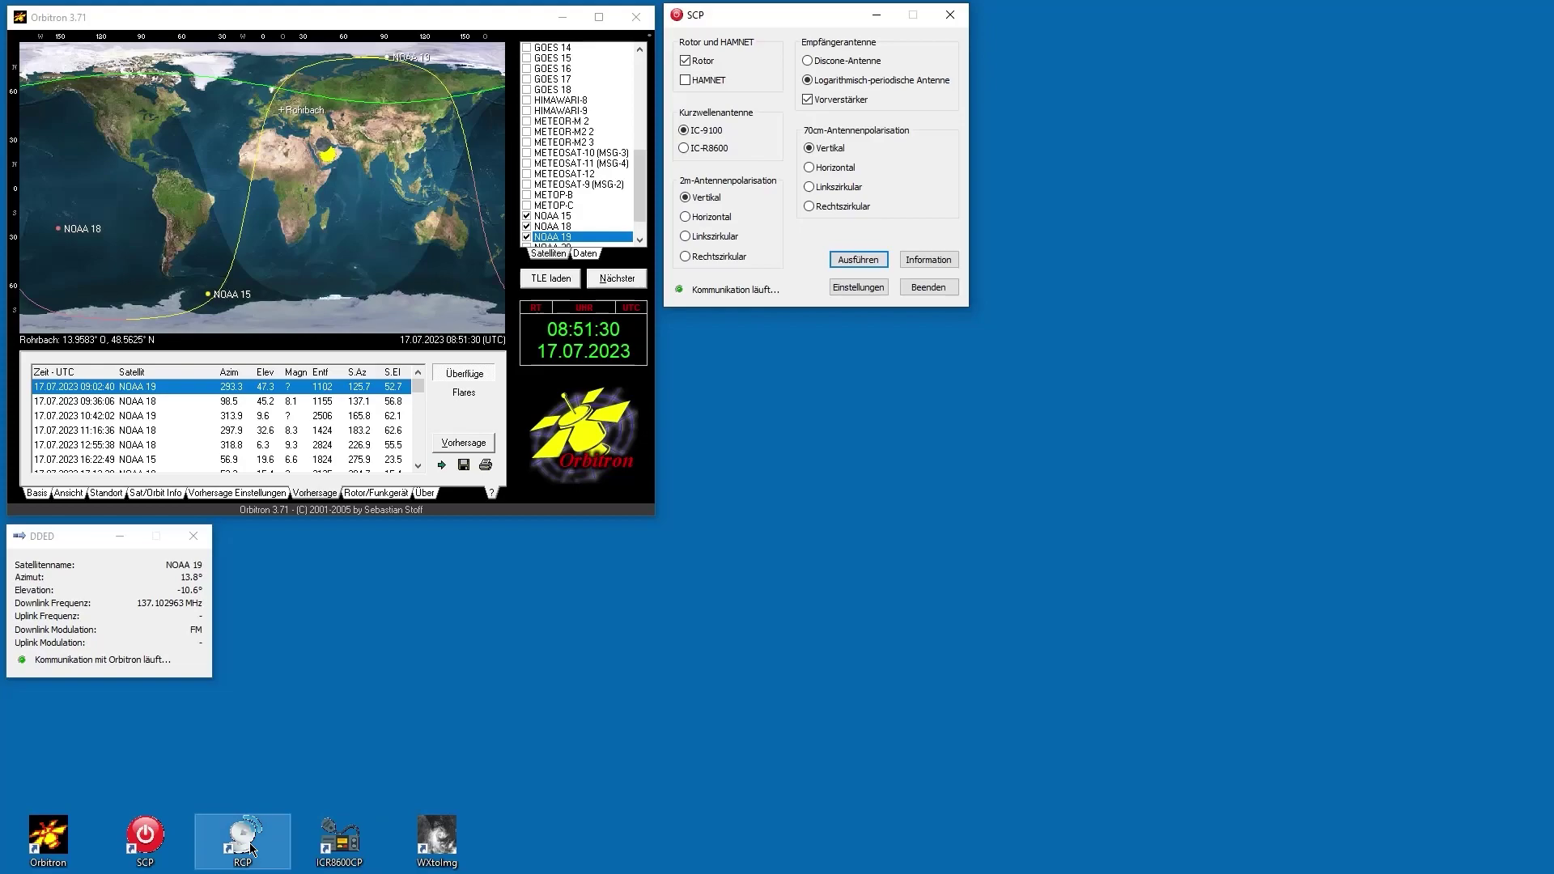
{"action": "double_click", "coordinate": [251, 848]}
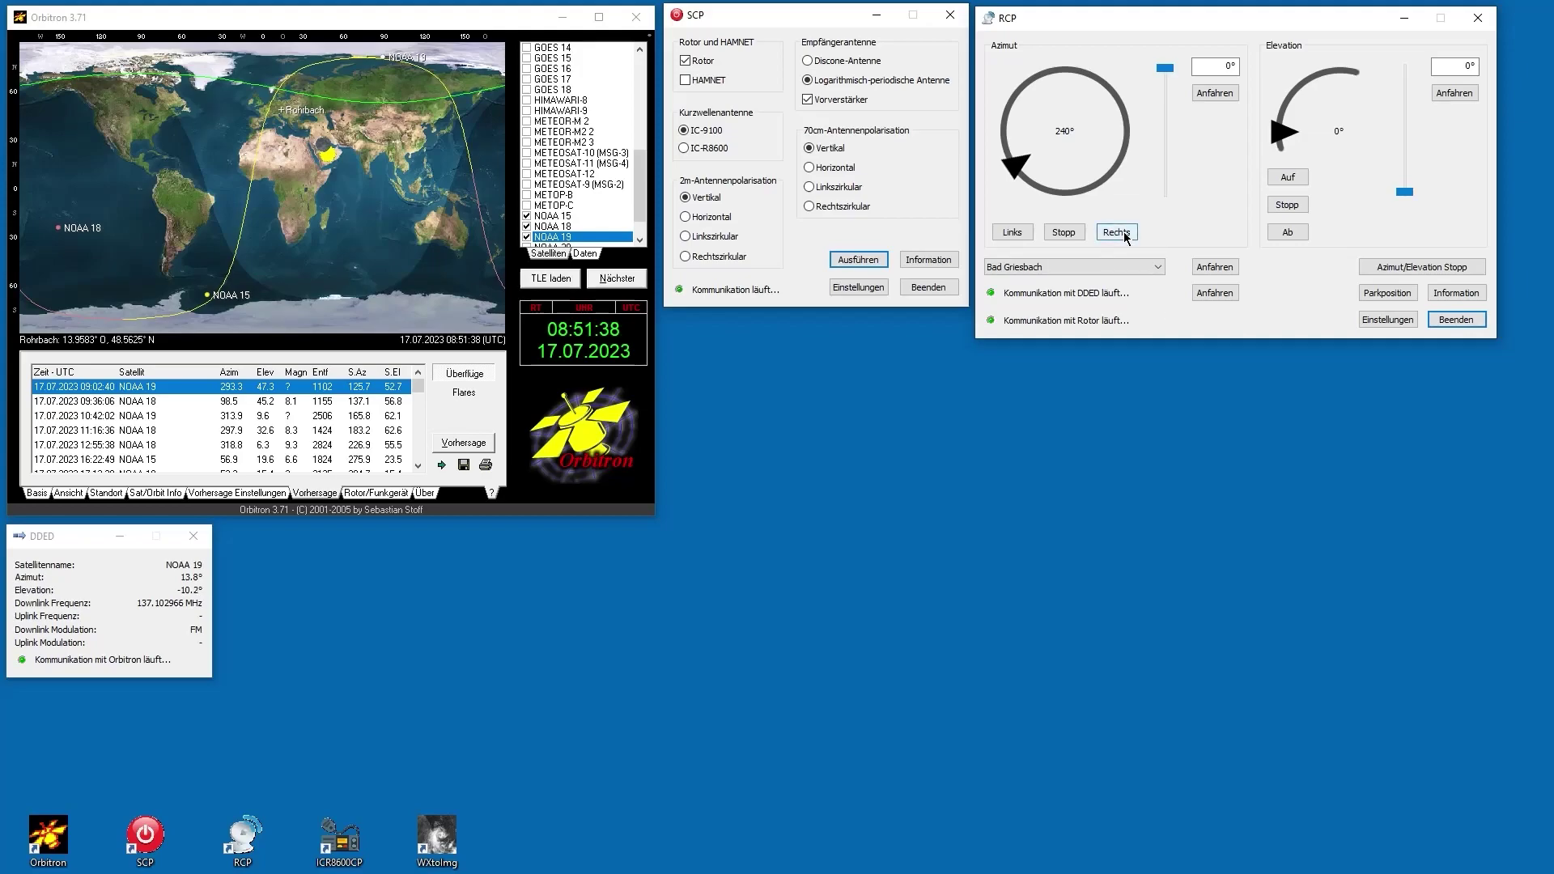
{"action": "left_click", "coordinate": [1214, 294]}
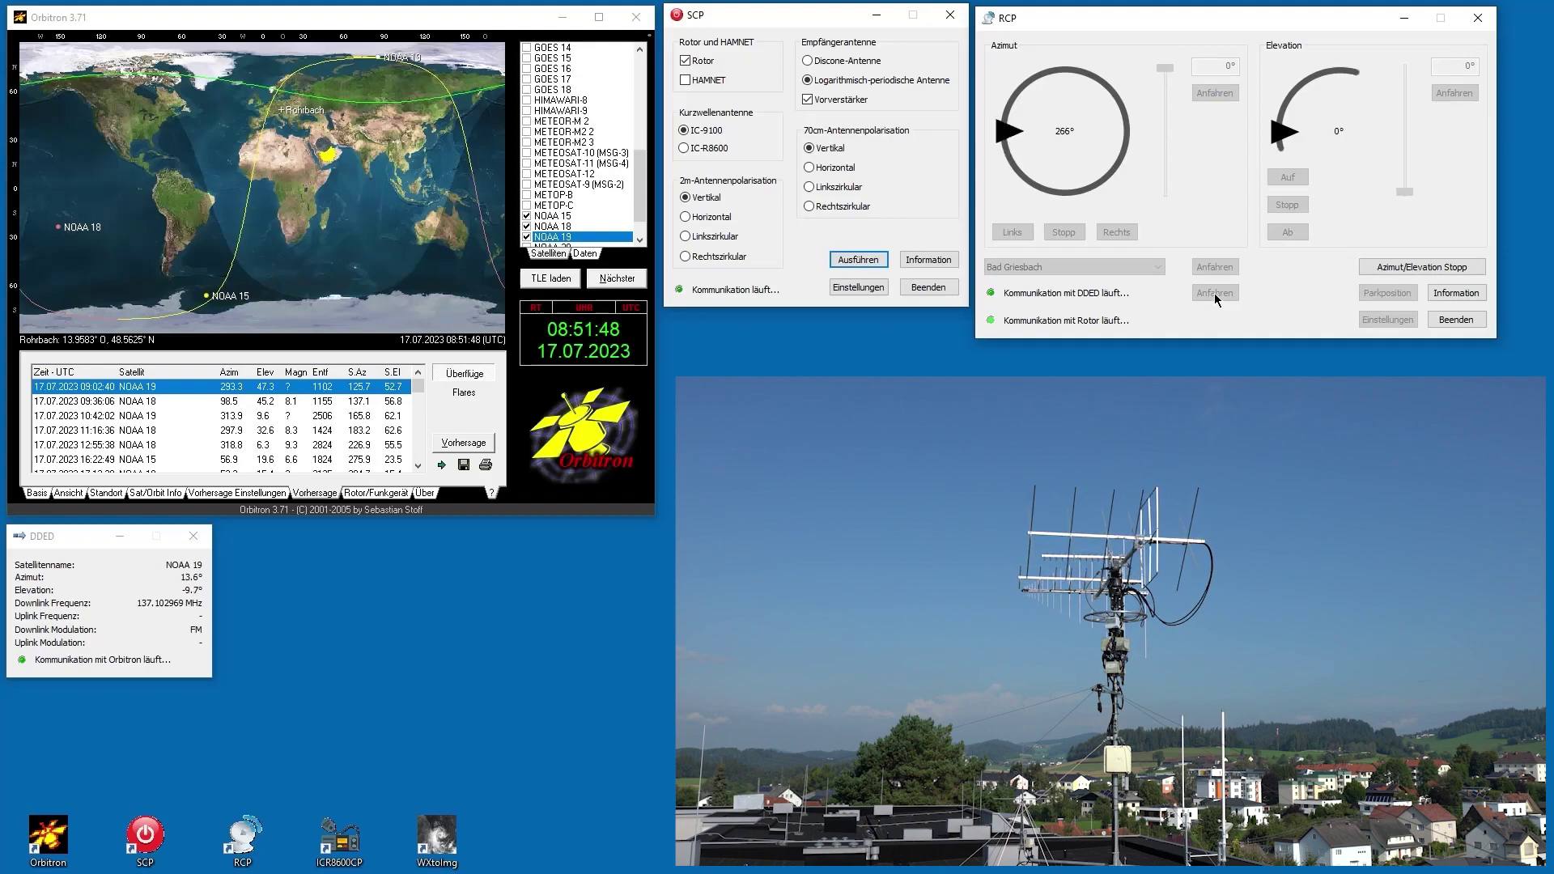
- Show Orbitron's rotor and radio data for NOAA 19, and start downlink frequency tracking on the IC-R8600 with ICR8600CP
{"action": "left_click", "coordinate": [386, 495]}
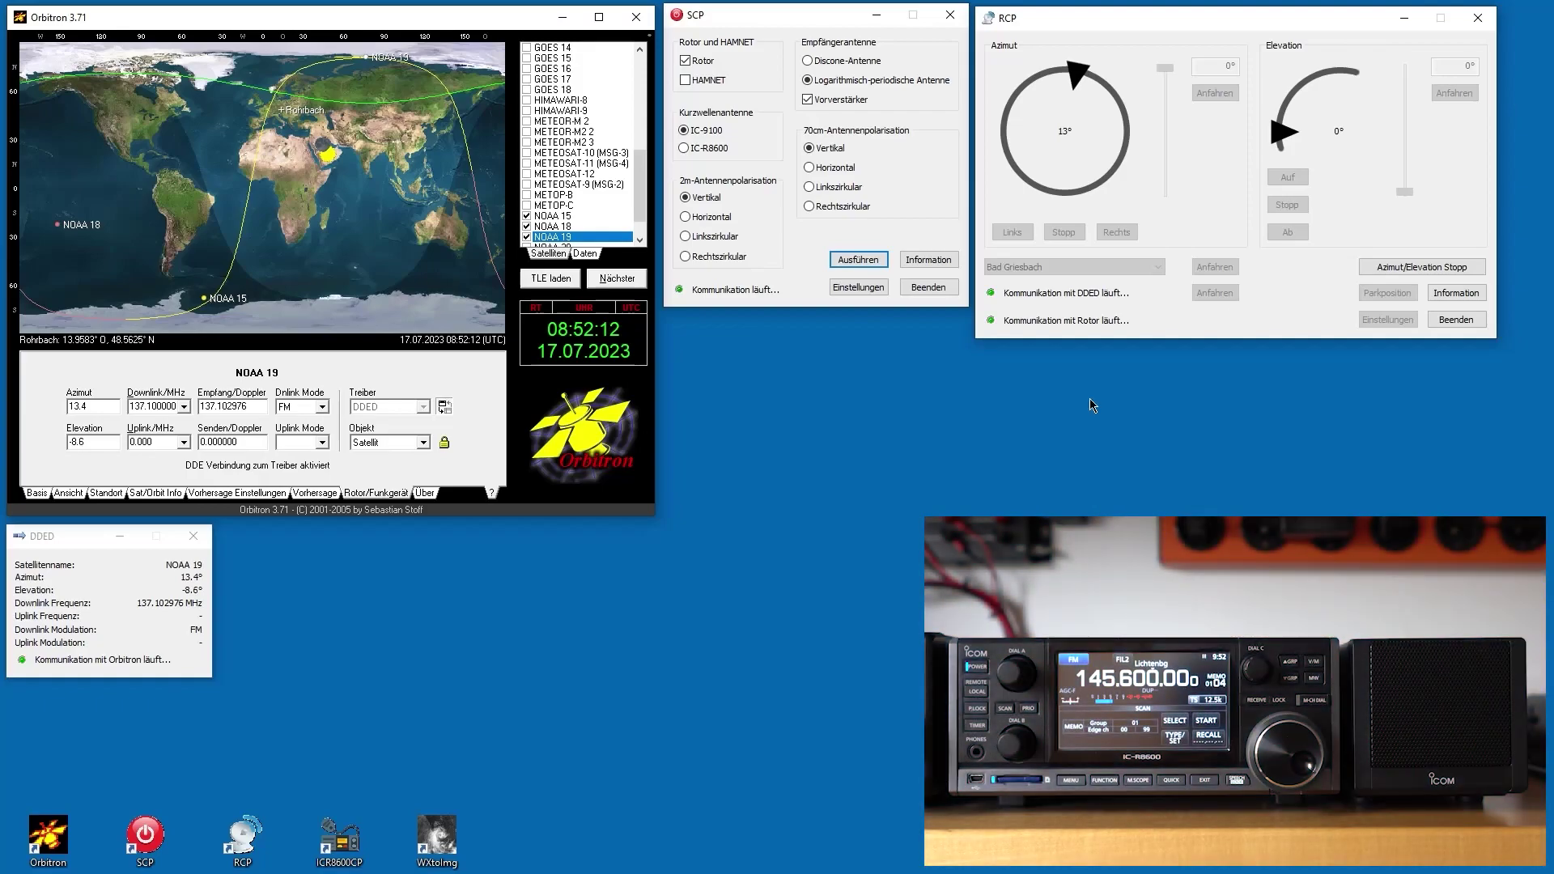
{"action": "double_click", "coordinate": [344, 845]}
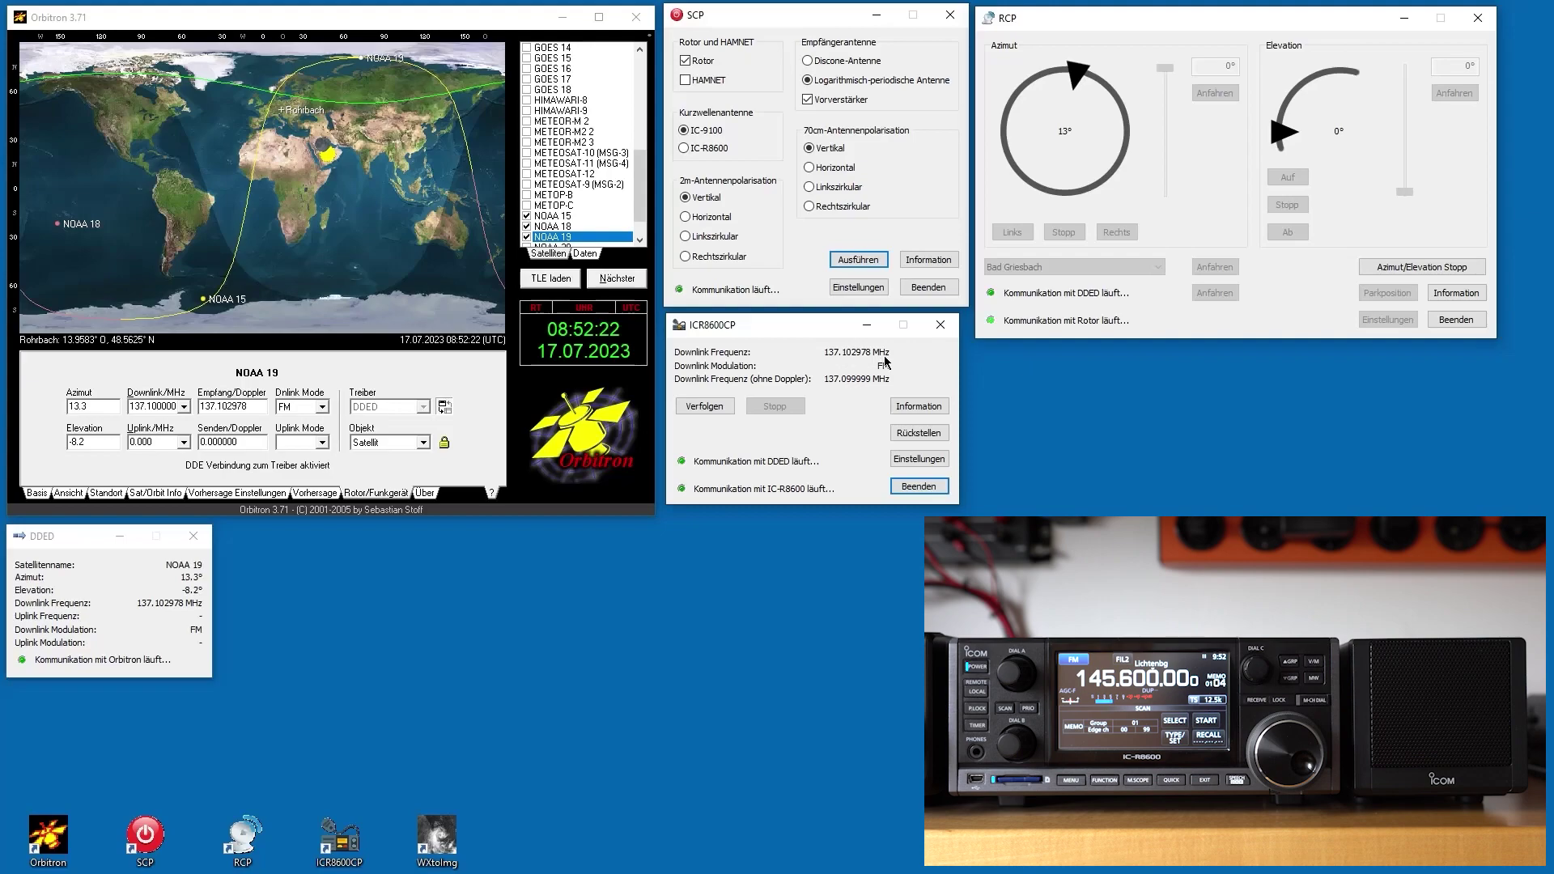
{"action": "left_click", "coordinate": [712, 413]}
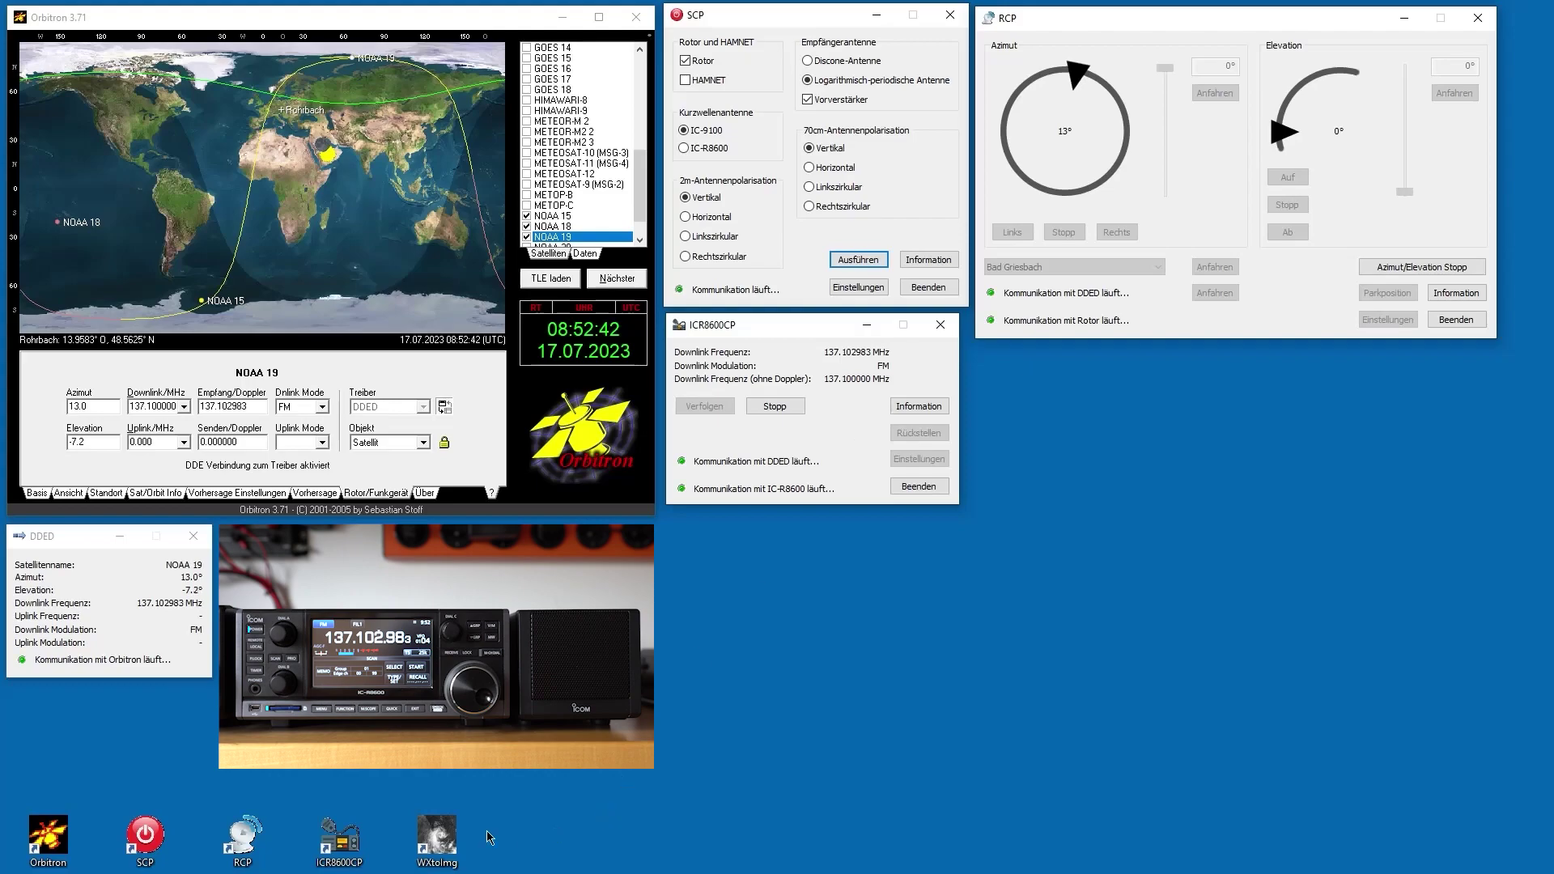
- Launch WXtoImg for recording and decoding the NOAA 19 pass
{"action": "double_click", "coordinate": [437, 838]}
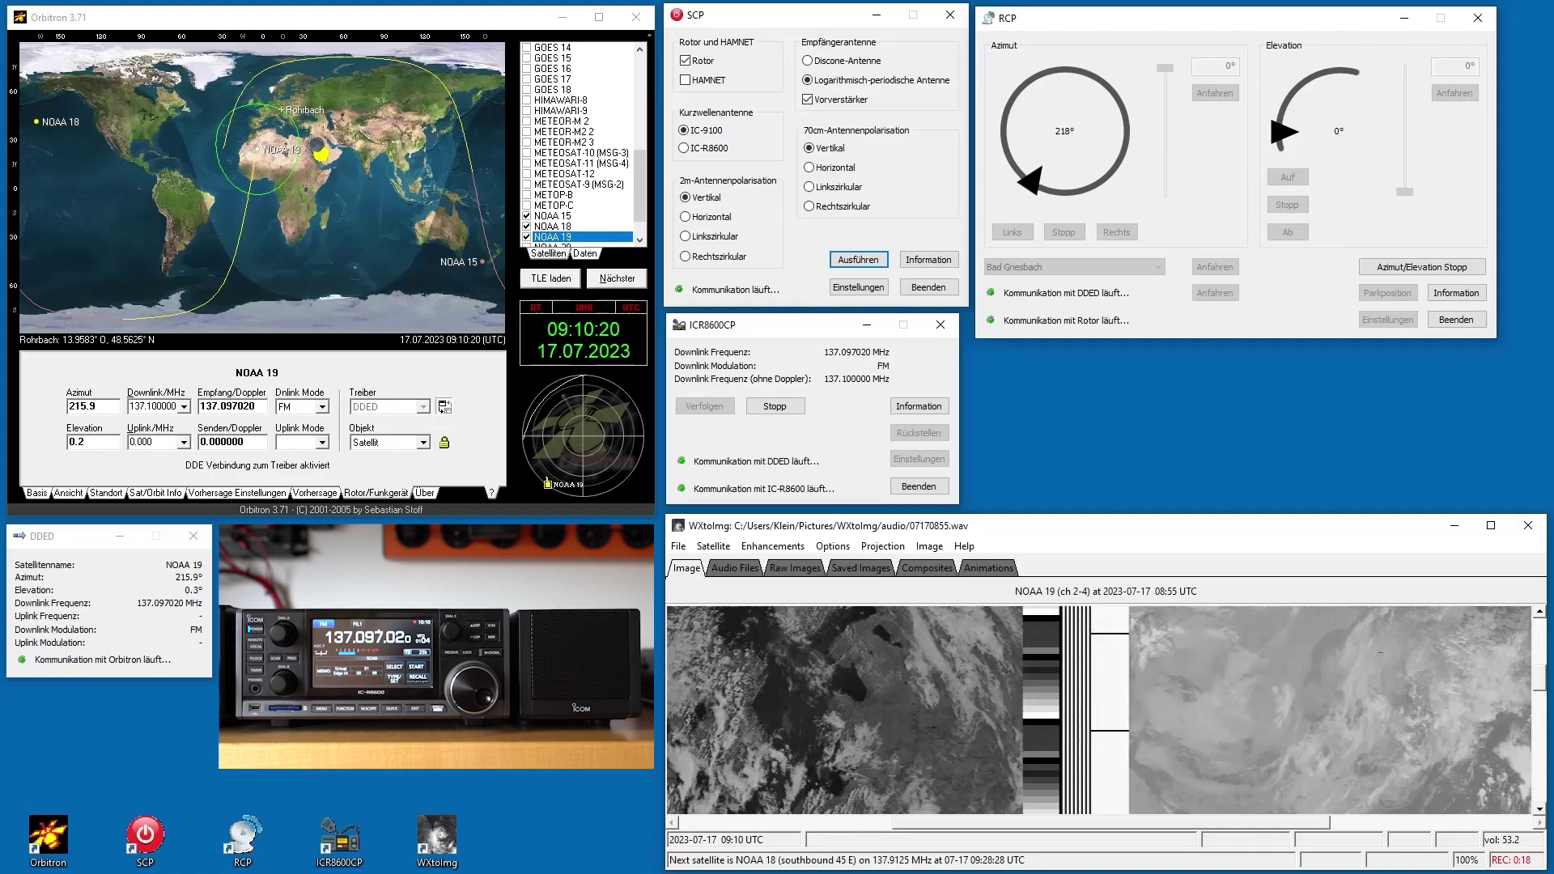
- Stop the receiver's frequency tracking, reset the IC-R8600 and quit ICR8600CP
{"action": "left_click", "coordinate": [774, 407]}
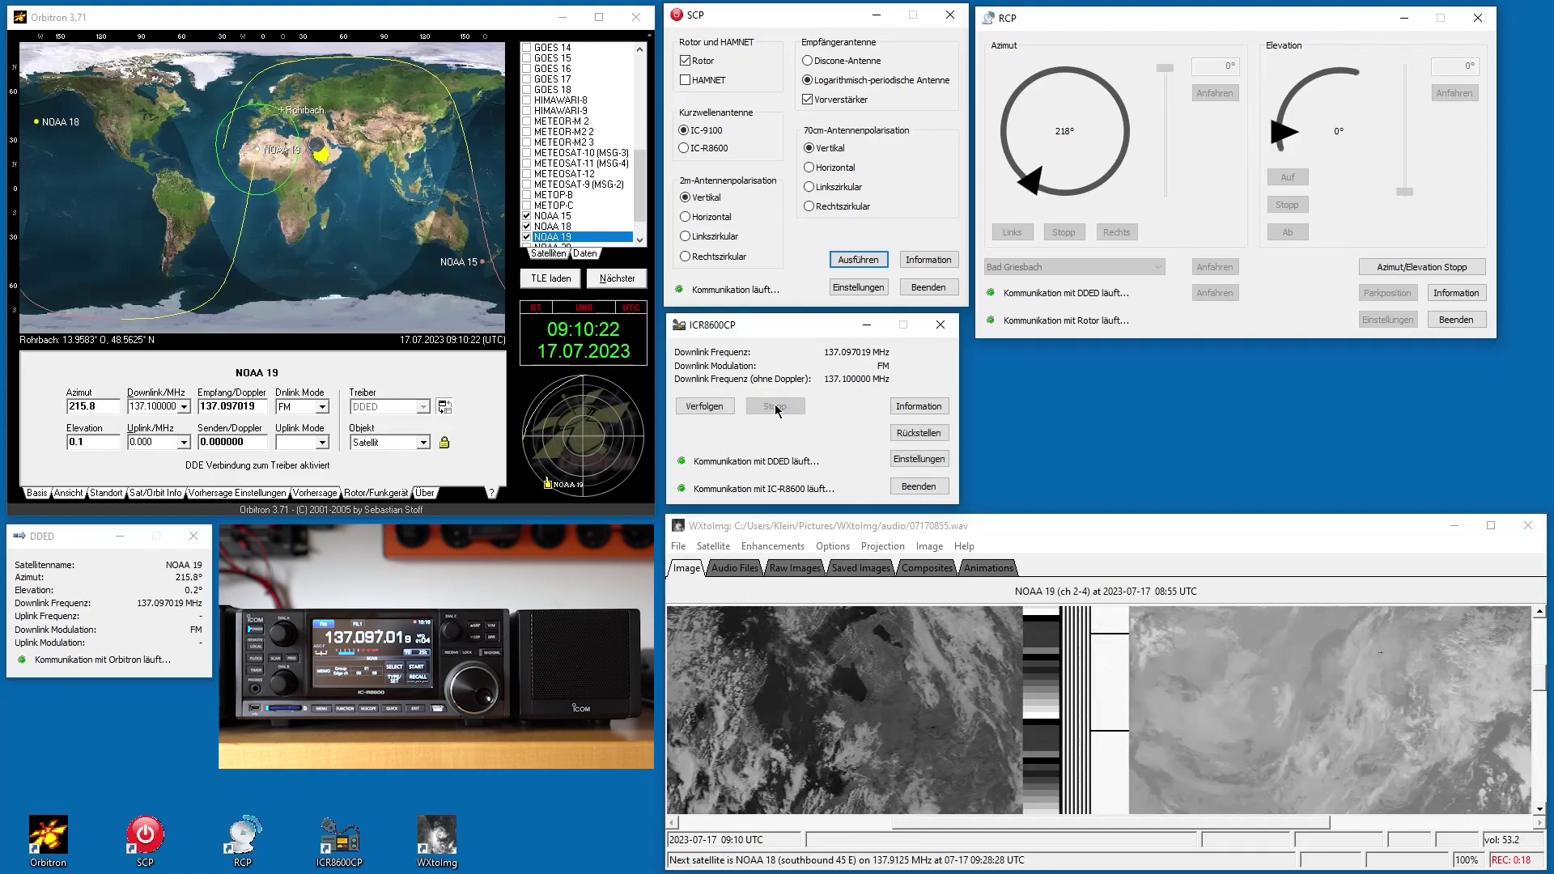
{"action": "left_click", "coordinate": [910, 437]}
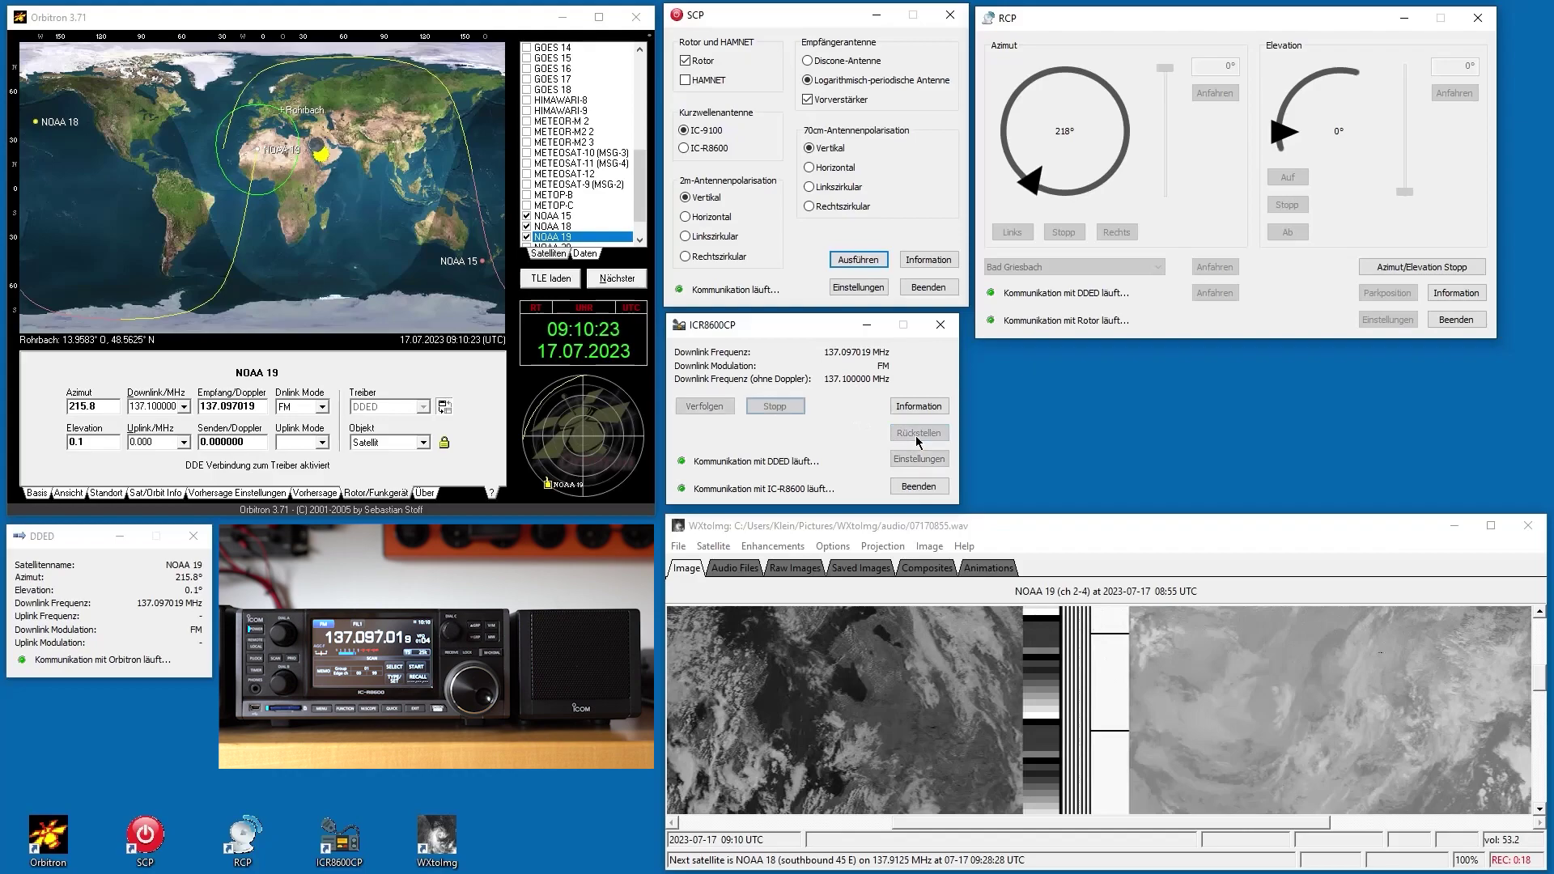
{"action": "left_click", "coordinate": [920, 487]}
- Stop the rotor tracking, drive the antenna to its park position and quit RCP
{"action": "left_click", "coordinate": [1418, 270]}
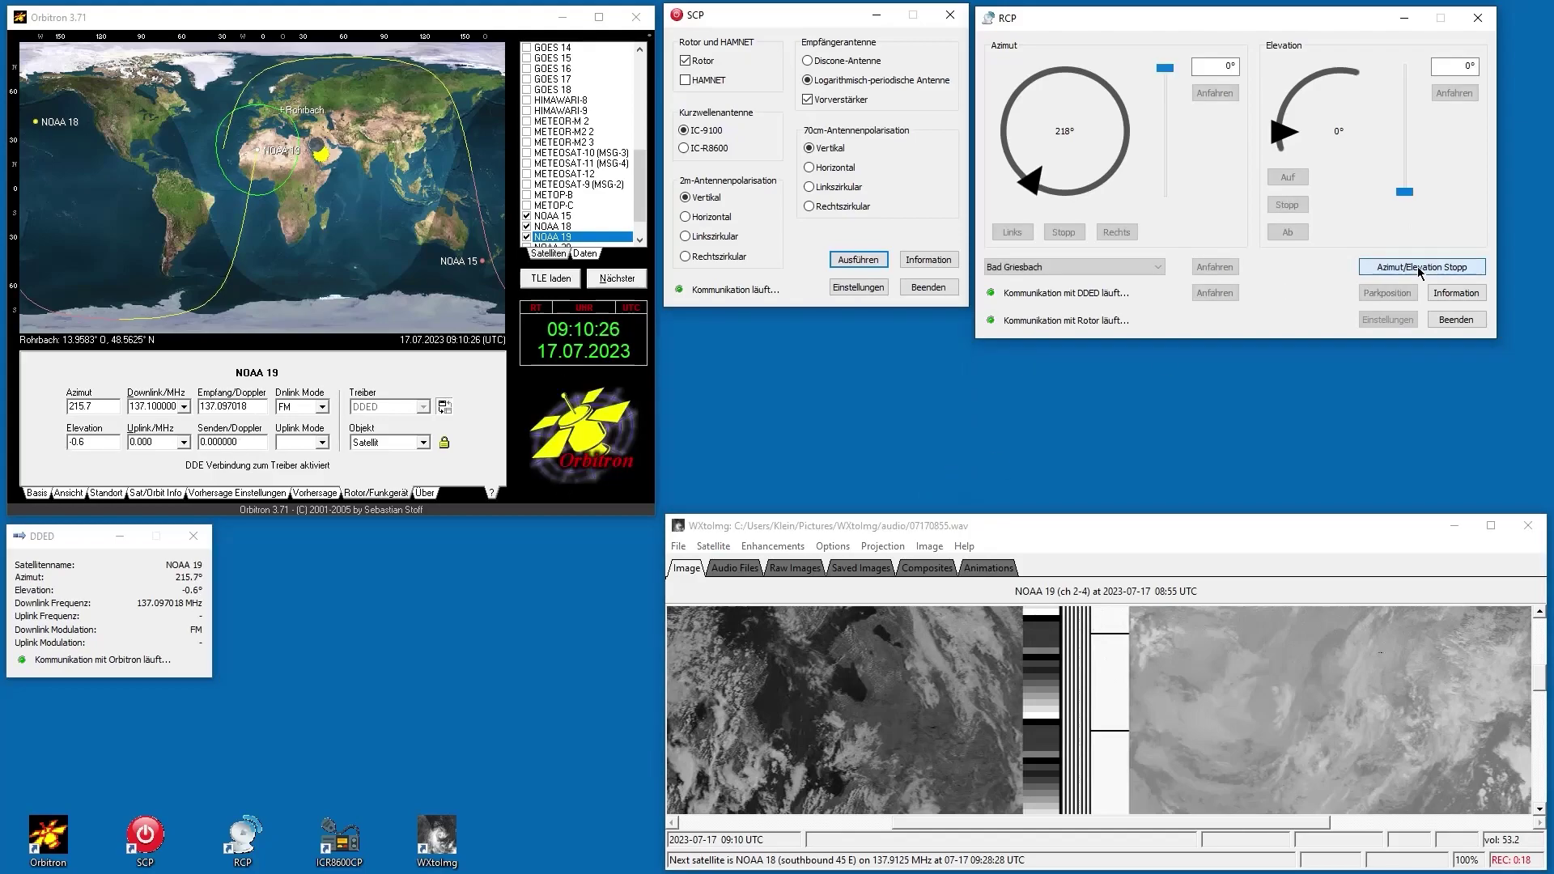
{"action": "left_click", "coordinate": [1378, 296]}
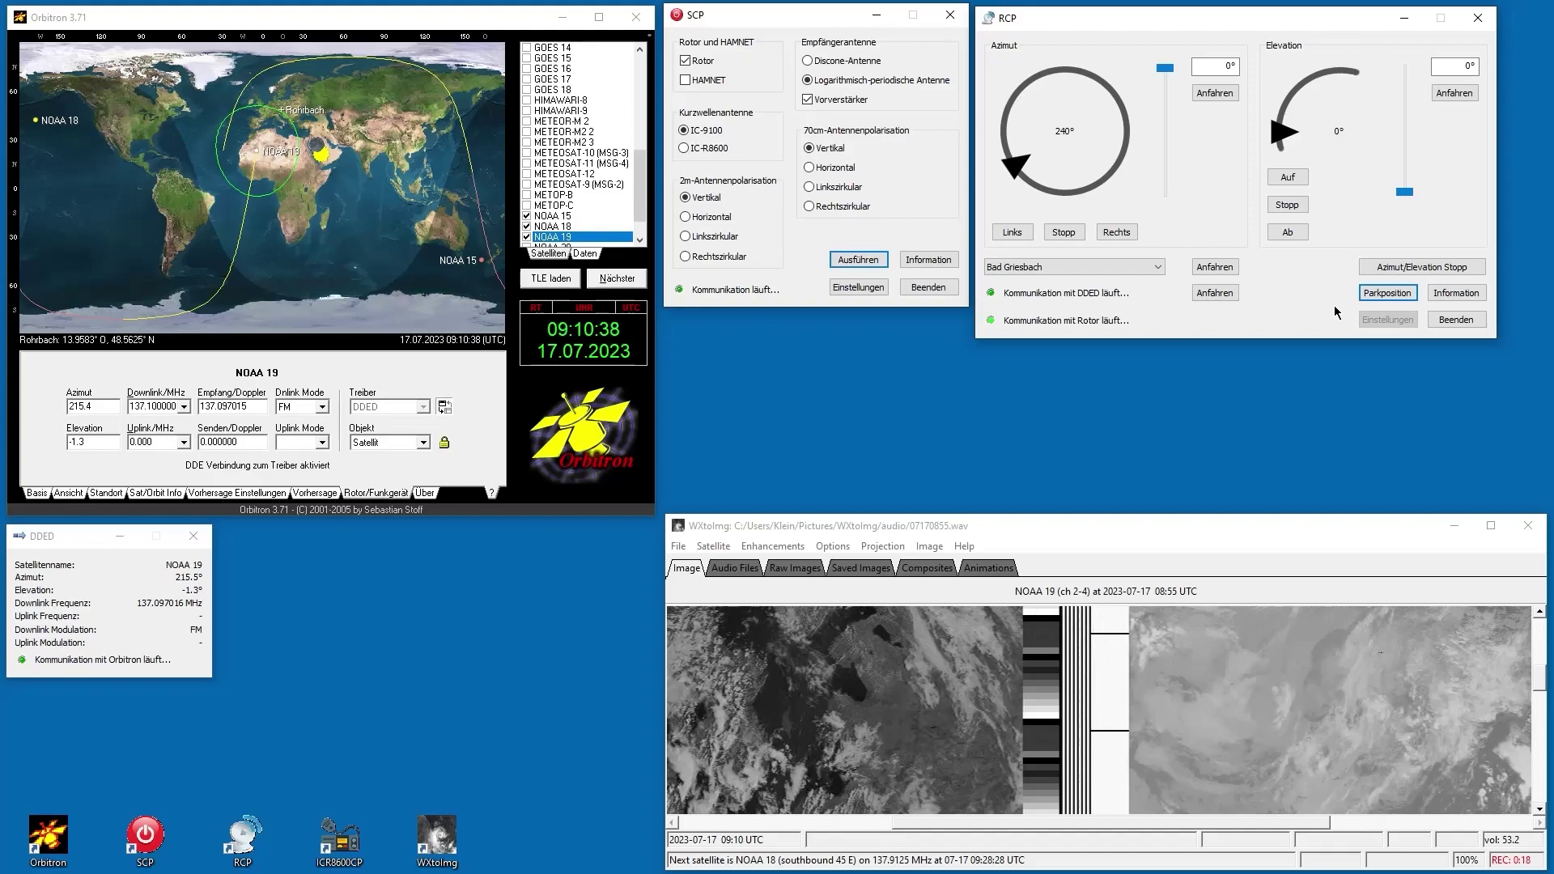
{"action": "left_click", "coordinate": [1457, 321]}
- Apply the discone antenna with the rotor and preamplifier switched off in the station setup, and quit SCP
{"action": "left_click", "coordinate": [859, 63]}
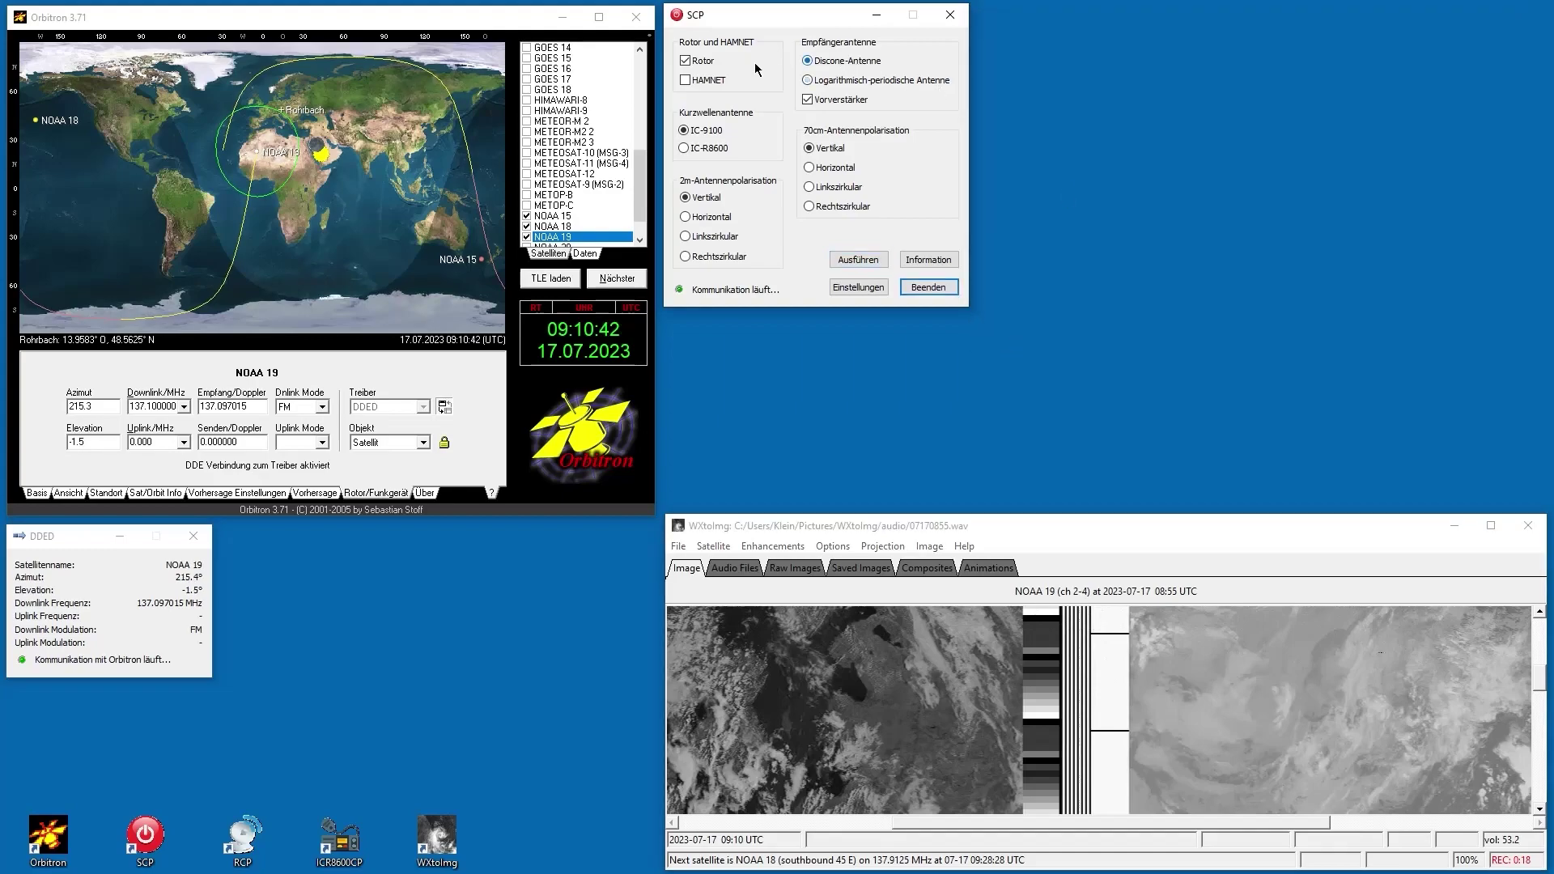
{"action": "left_click", "coordinate": [685, 61]}
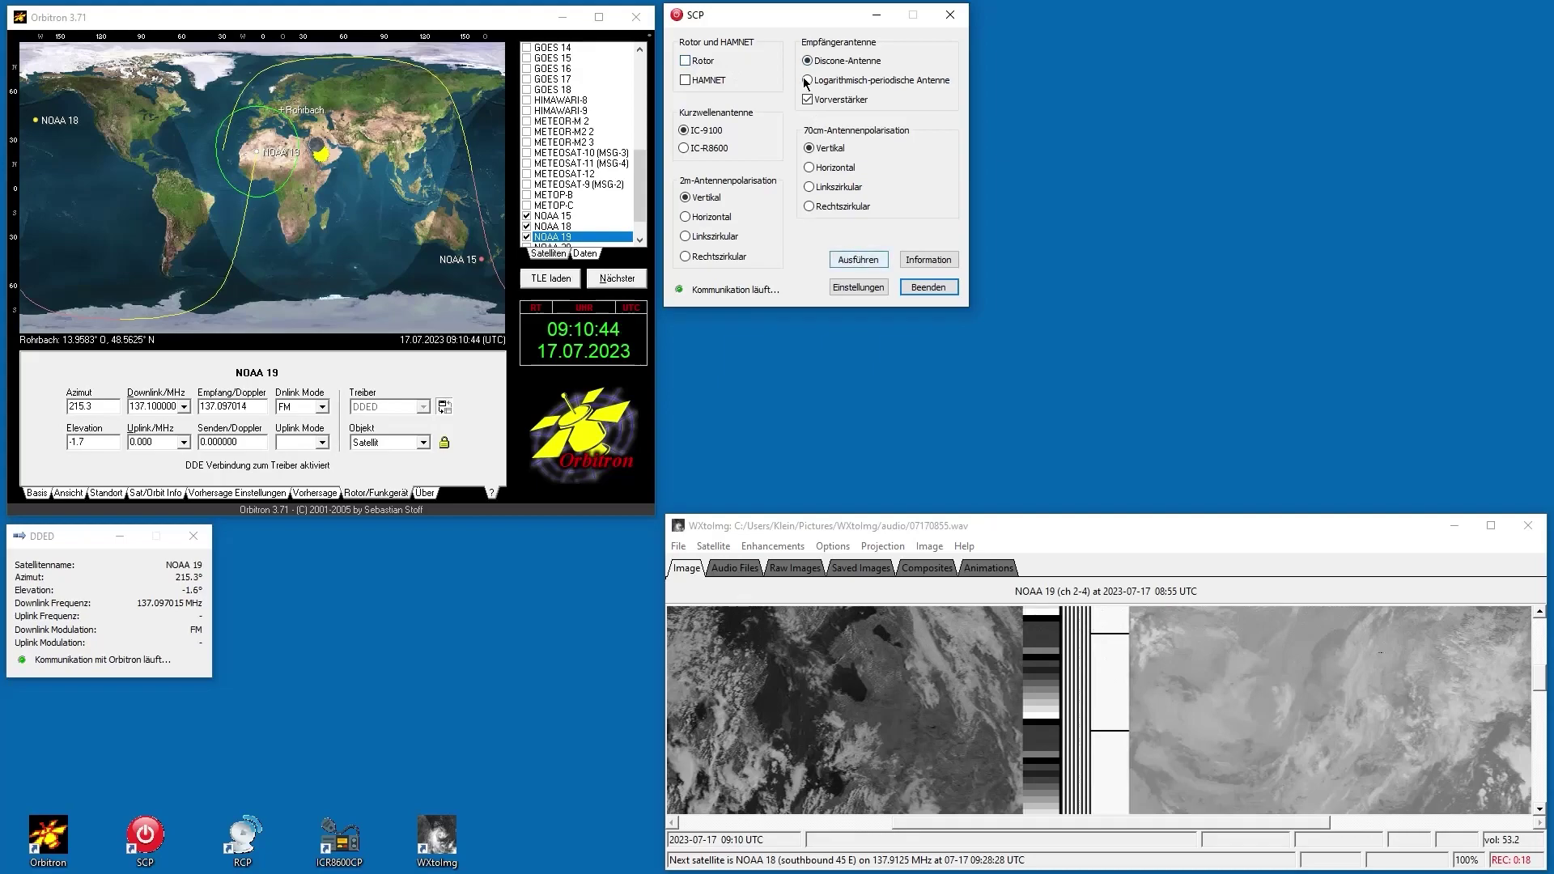
{"action": "left_click", "coordinate": [819, 101]}
{"action": "left_click", "coordinate": [854, 258]}
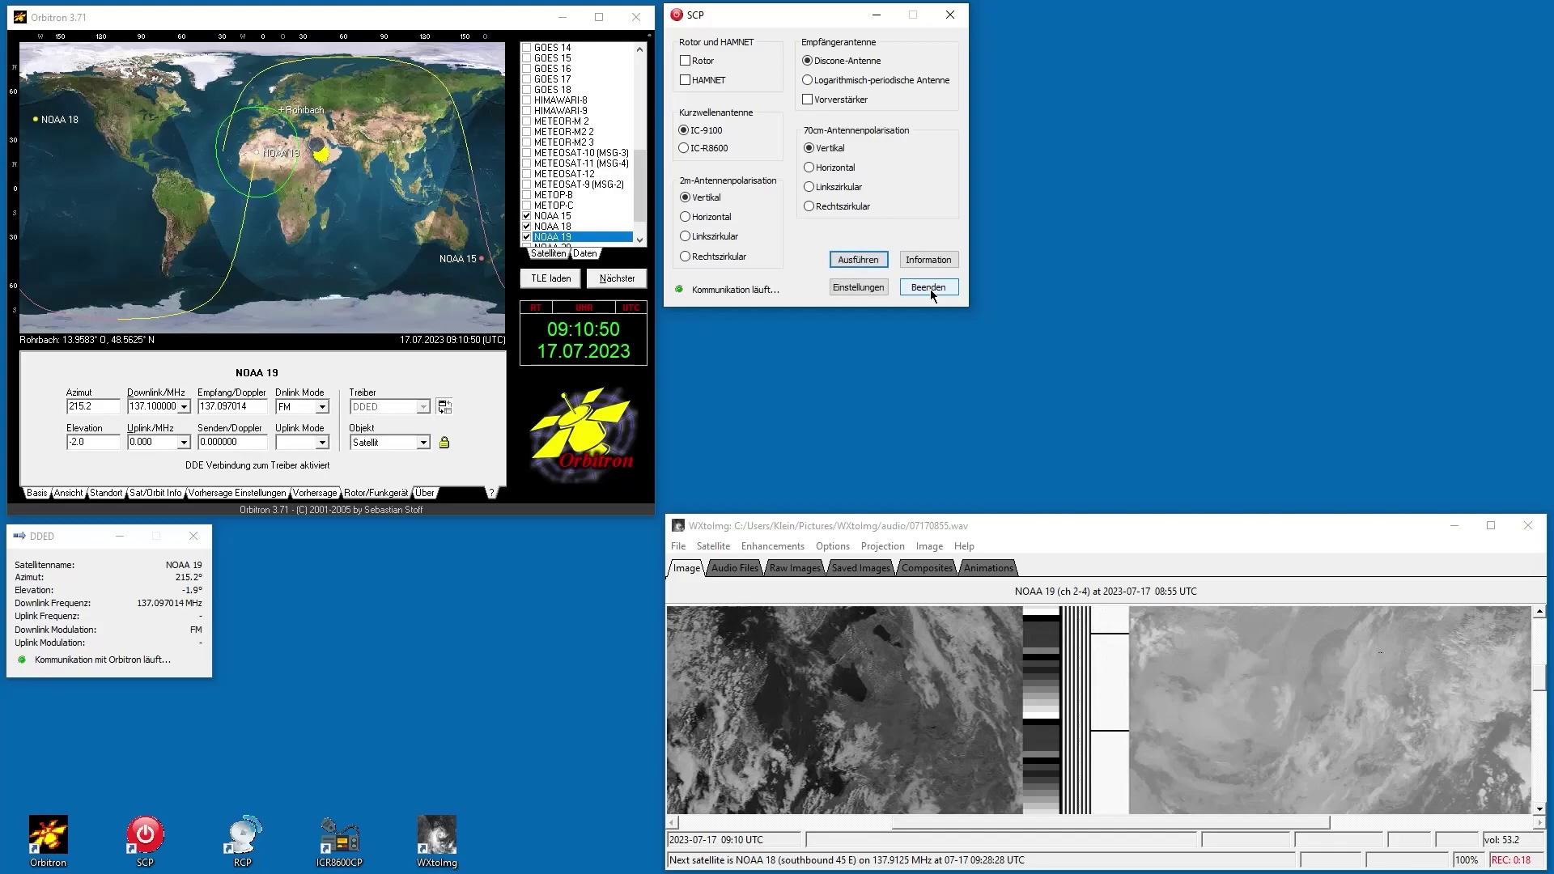
{"action": "left_click", "coordinate": [930, 289]}
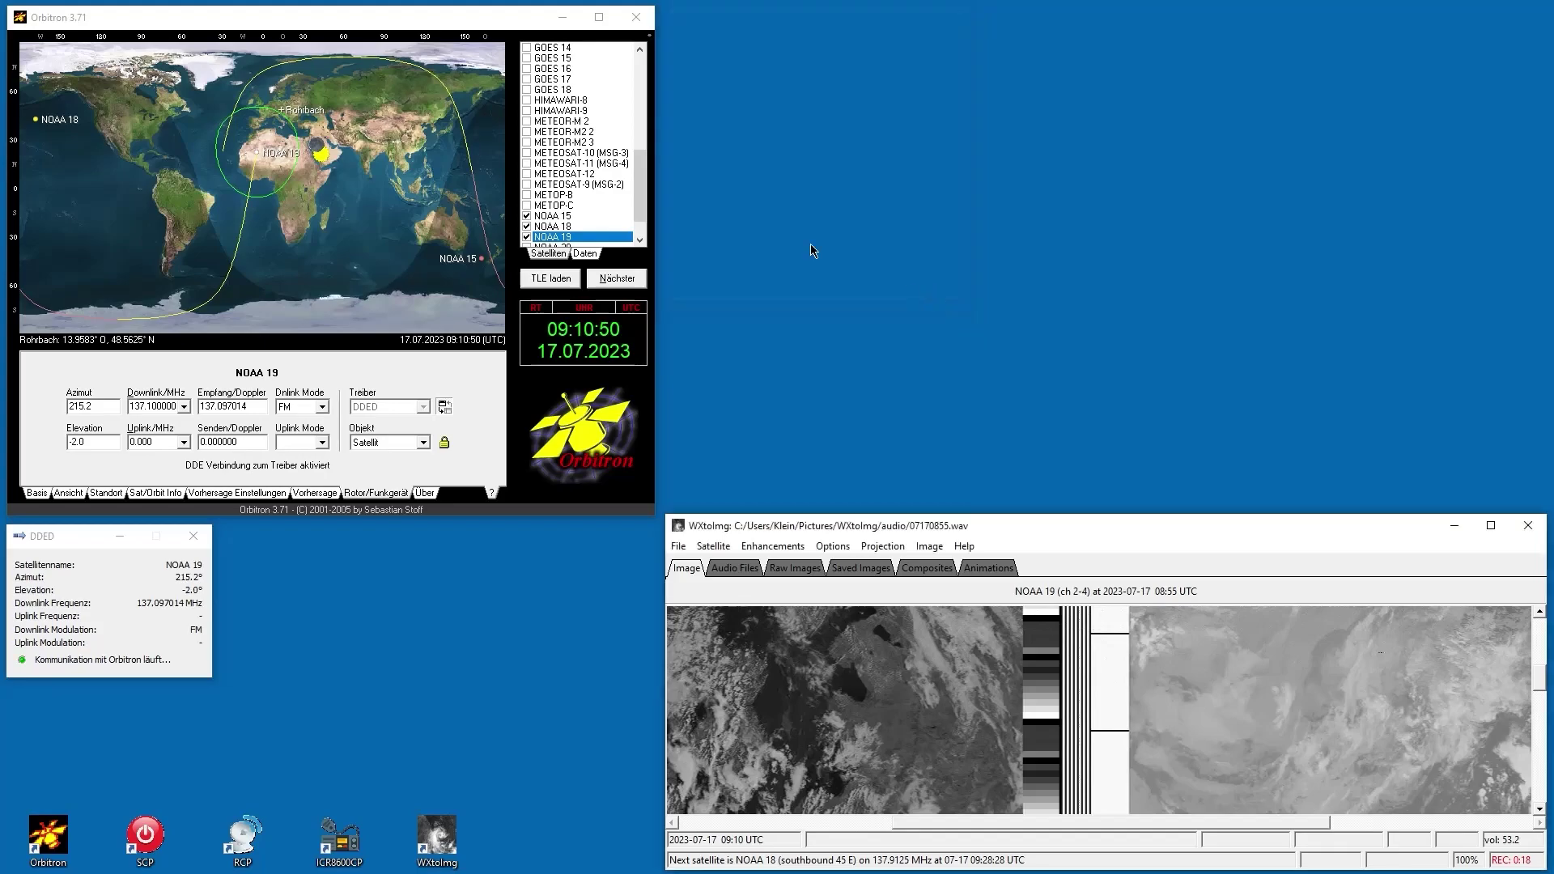
- Close Orbitron and enlarge WXtoImg to examine the full received NOAA 19 image
{"action": "left_click", "coordinate": [637, 17]}
{"action": "key", "text": "super+Up"}
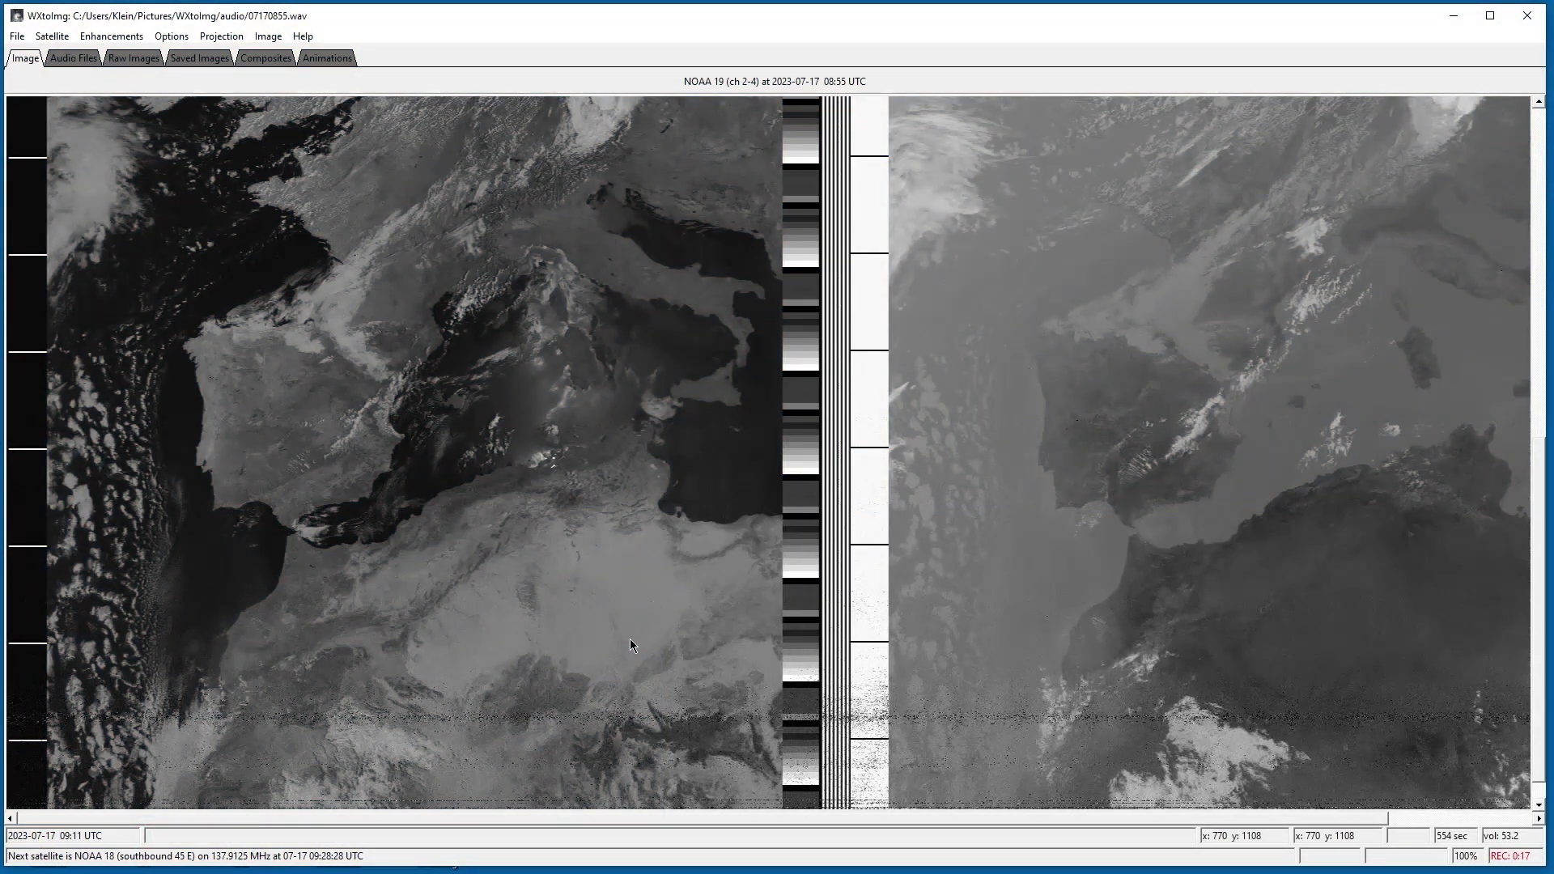
{"action": "scroll", "coordinate": [632, 645], "scroll_direction": "up", "scroll_amount": 5}
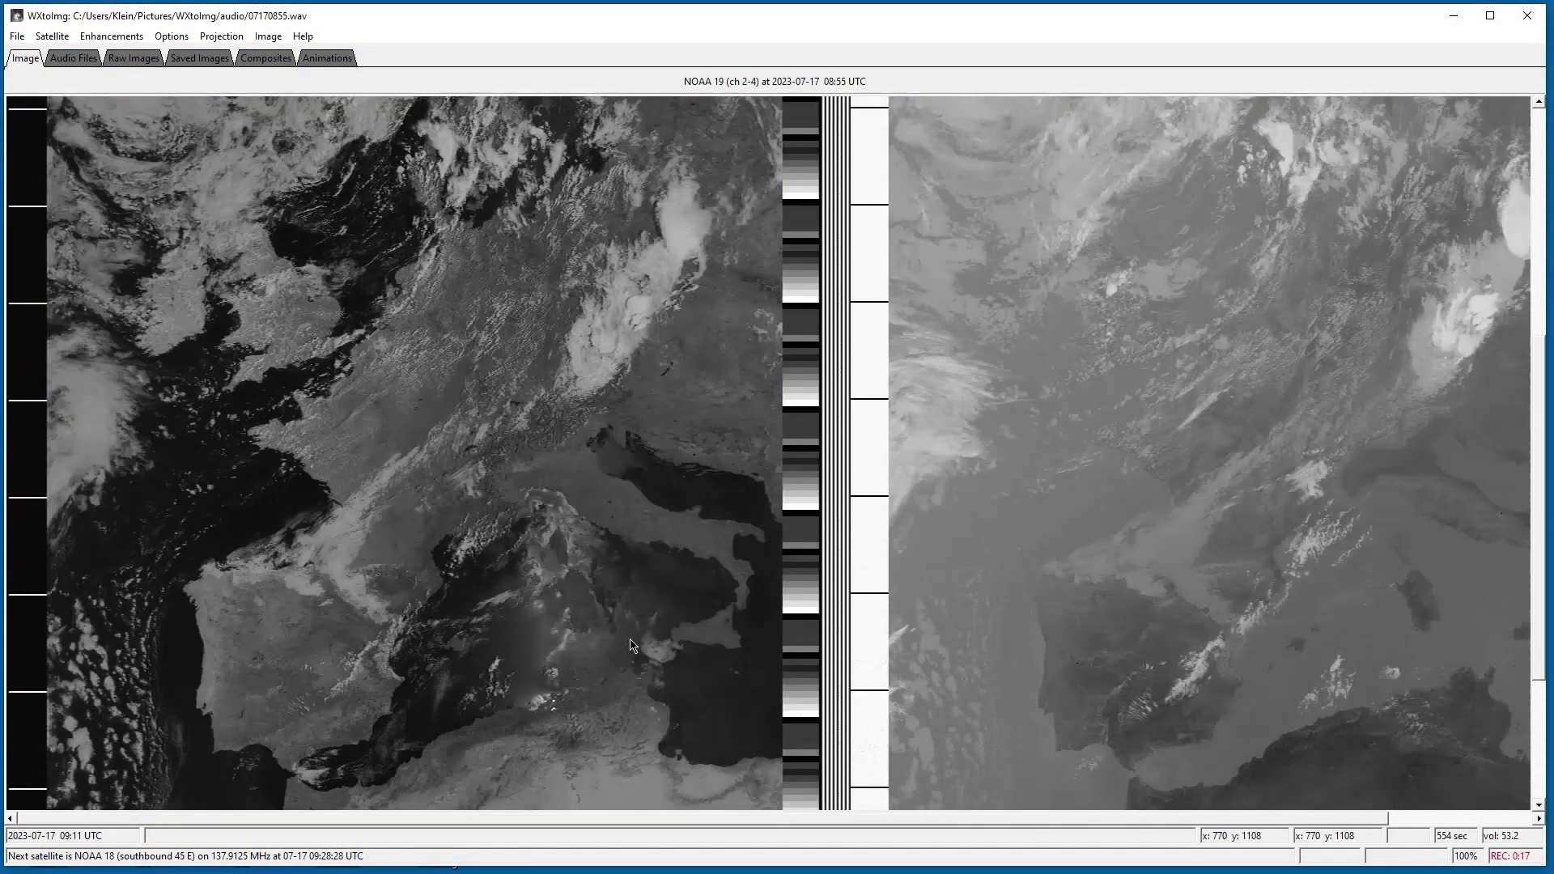
{"action": "scroll", "coordinate": [632, 645], "scroll_direction": "up", "scroll_amount": 6}
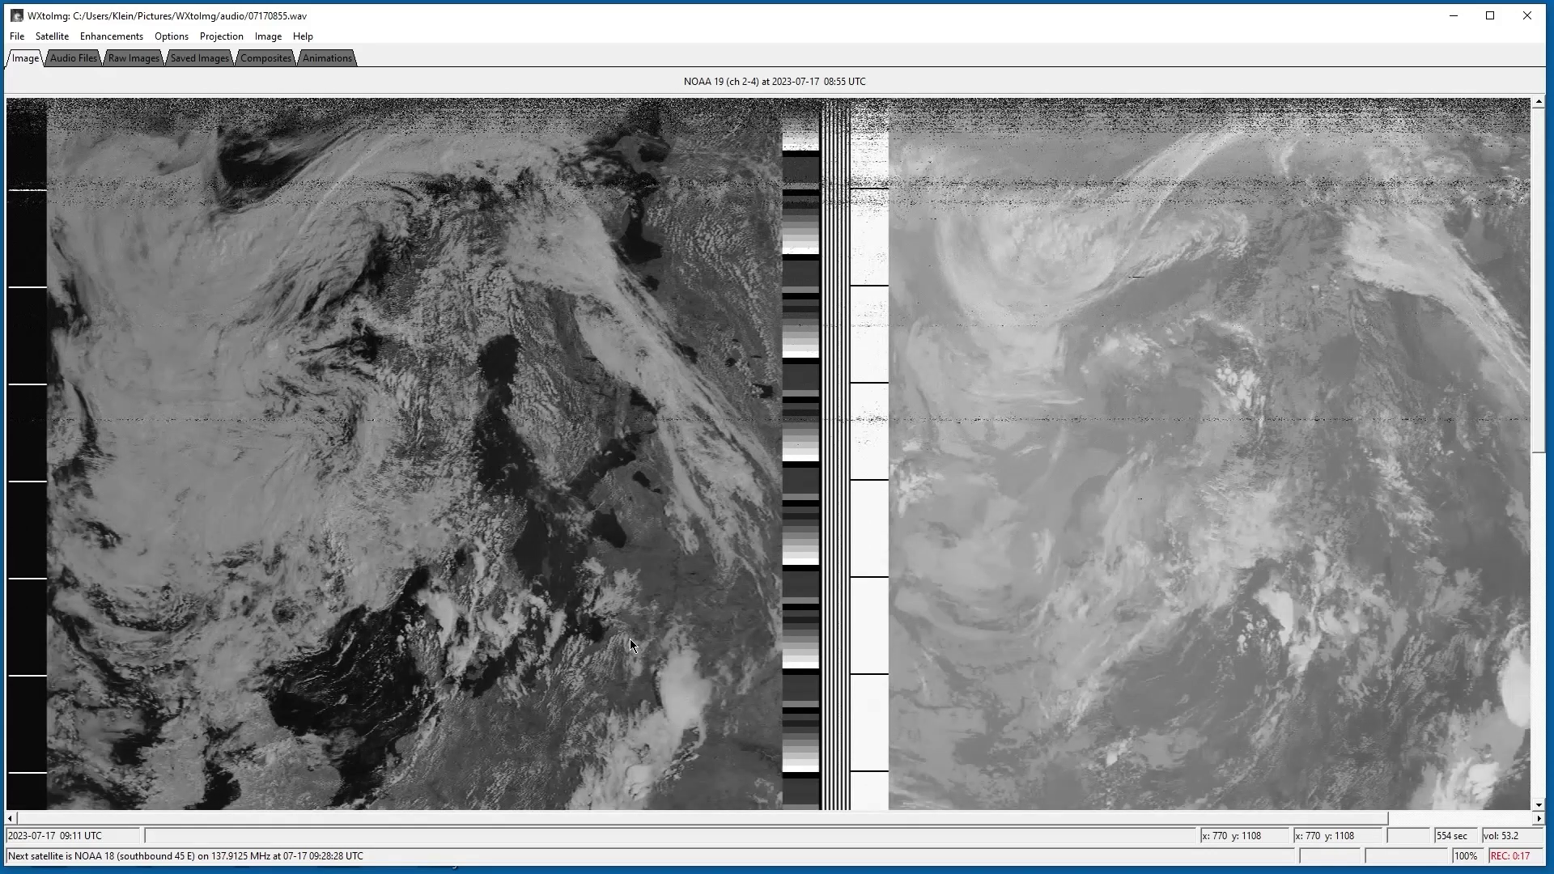
{"action": "scroll", "coordinate": [630, 638], "scroll_direction": "down", "scroll_amount": 15}
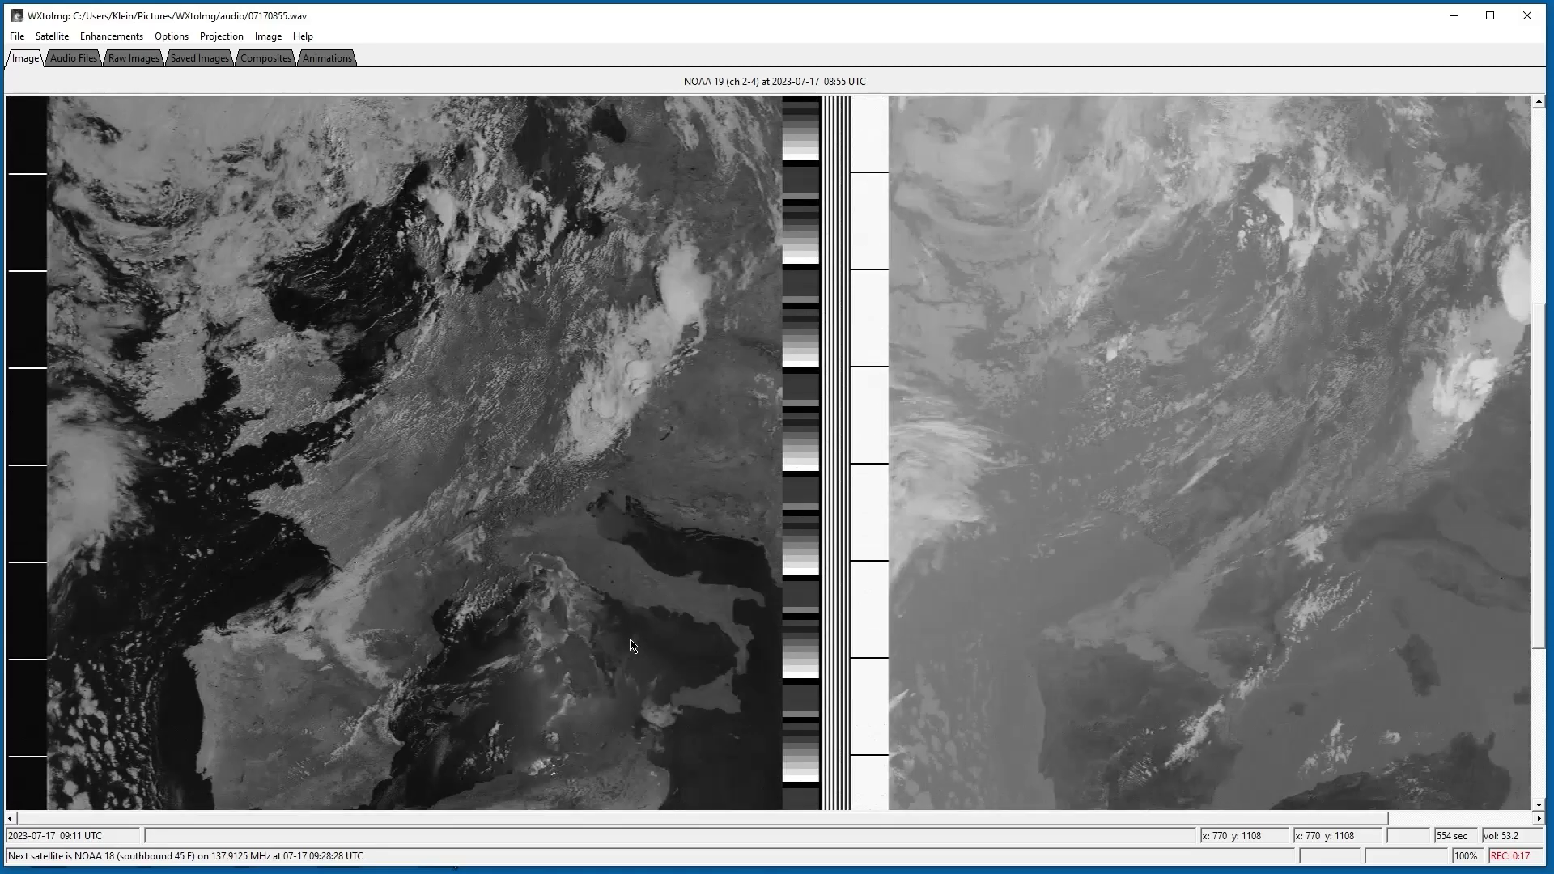